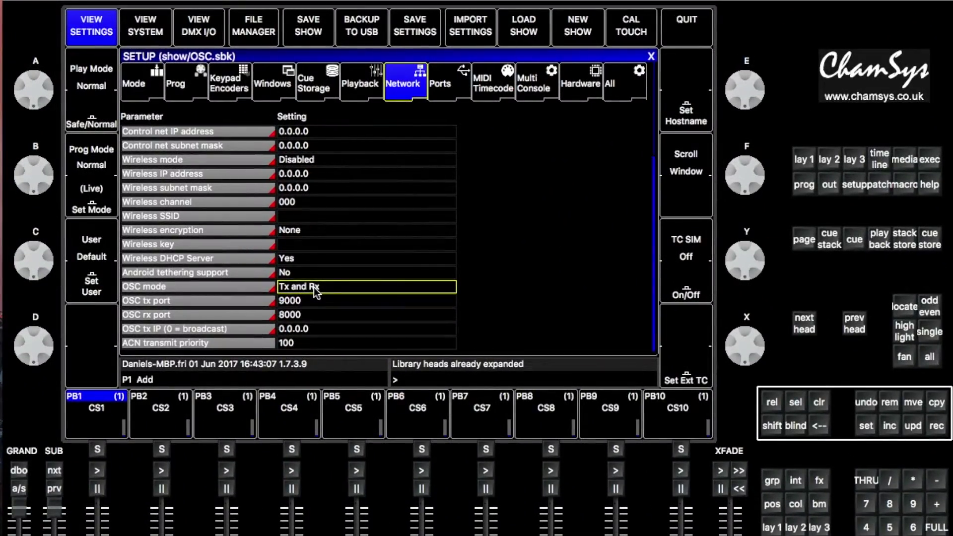
Set the OSC mode to Tx and Rx in the network settings and check the OSC tx and rx ports.
{"action": "left_click", "coordinate": [314, 291]}
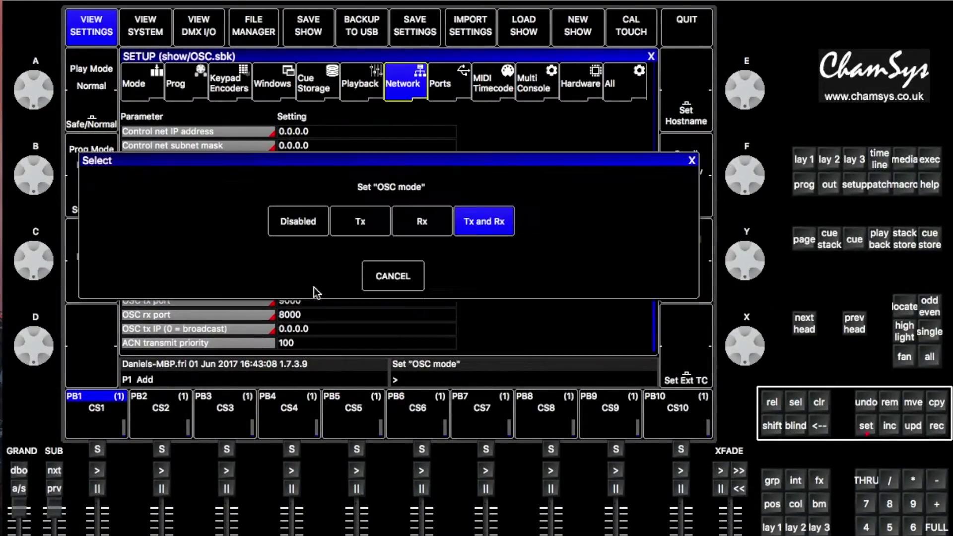
{"action": "left_click", "coordinate": [488, 227]}
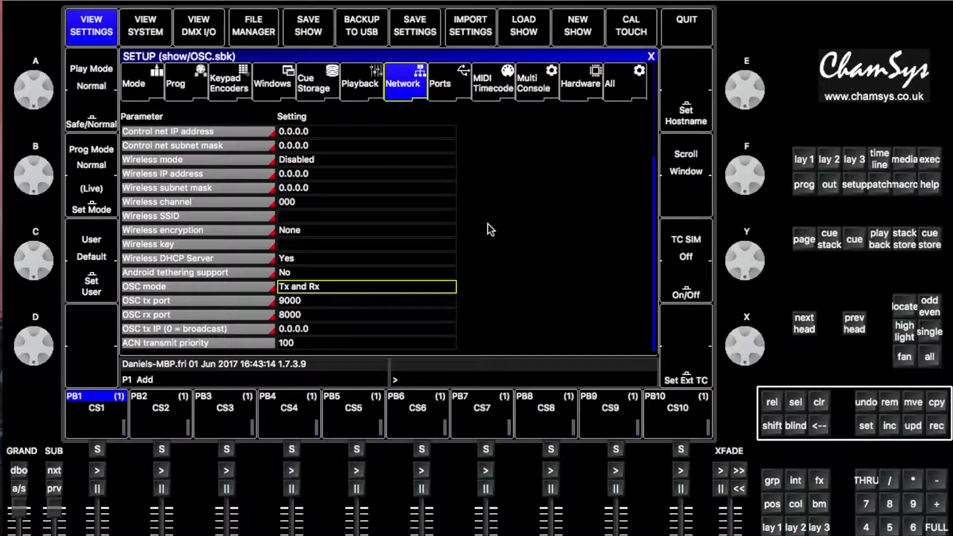
{"action": "key", "text": "Down"}
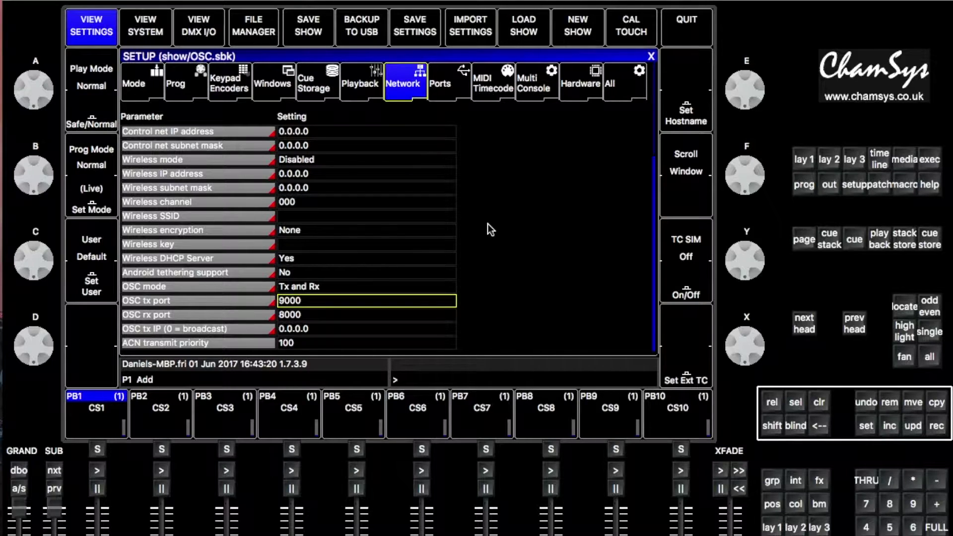
{"action": "key", "text": "Down"}
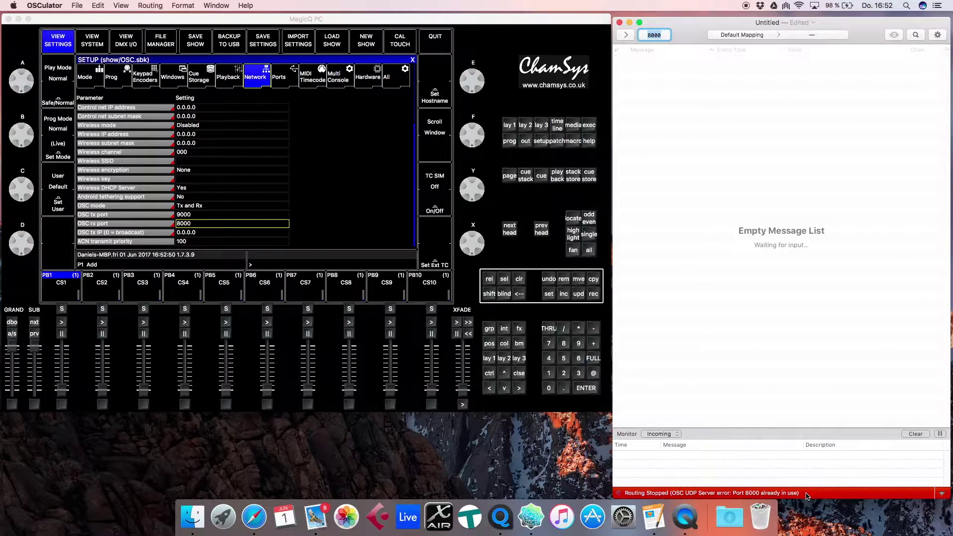
In OSCulator, set the listening port to 9000 and enable BCF2000 as both MIDI input and output port.
{"action": "type", "text": "9000"}
{"action": "key", "text": "Return"}
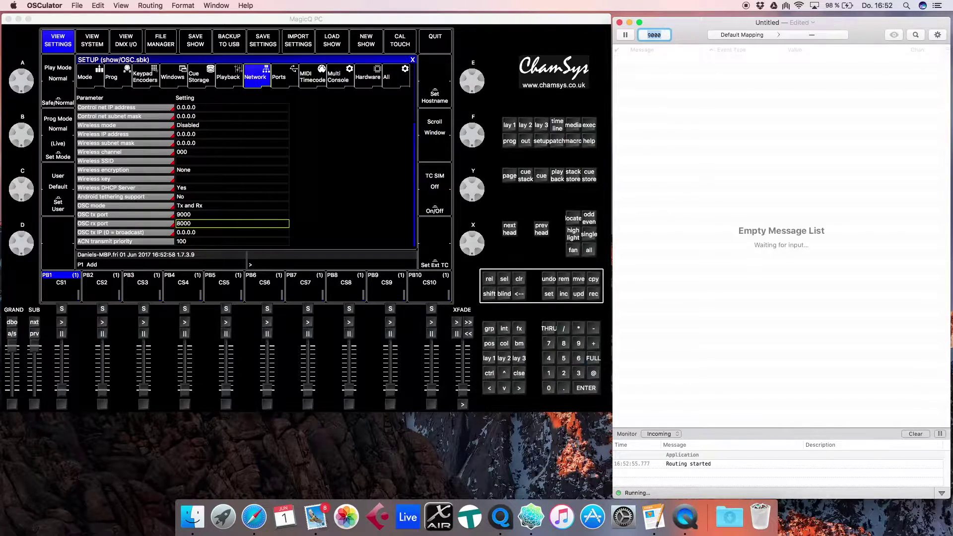
{"action": "left_click", "coordinate": [937, 35]}
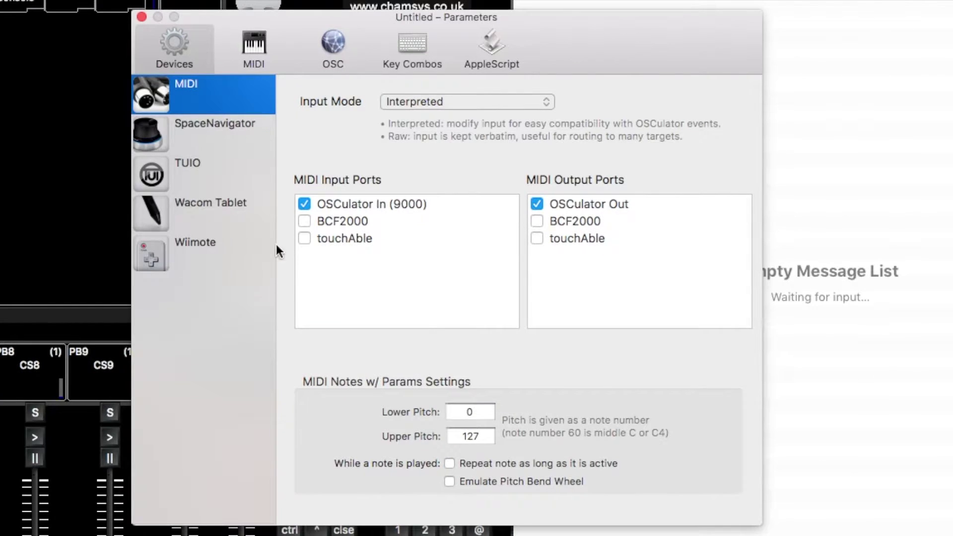
{"action": "left_click", "coordinate": [304, 221]}
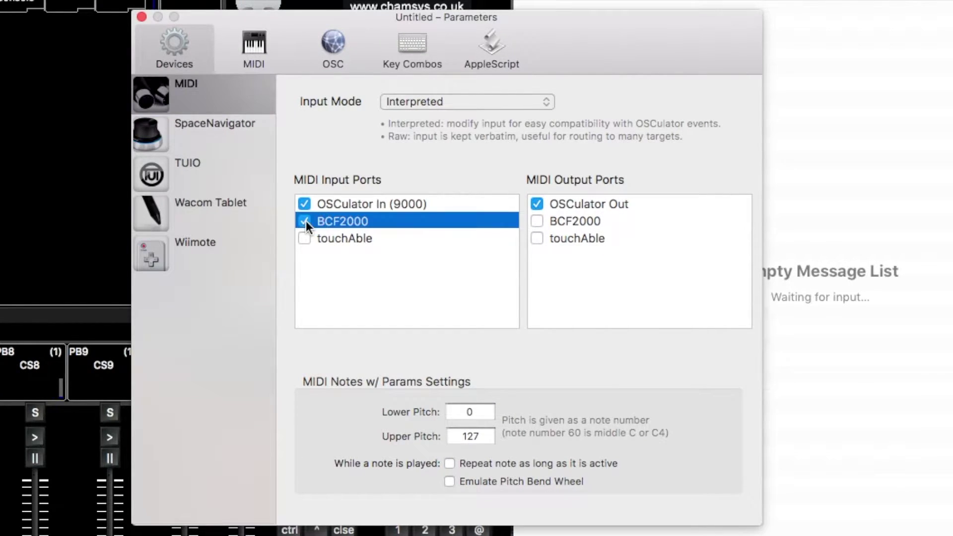
{"action": "left_click", "coordinate": [541, 222]}
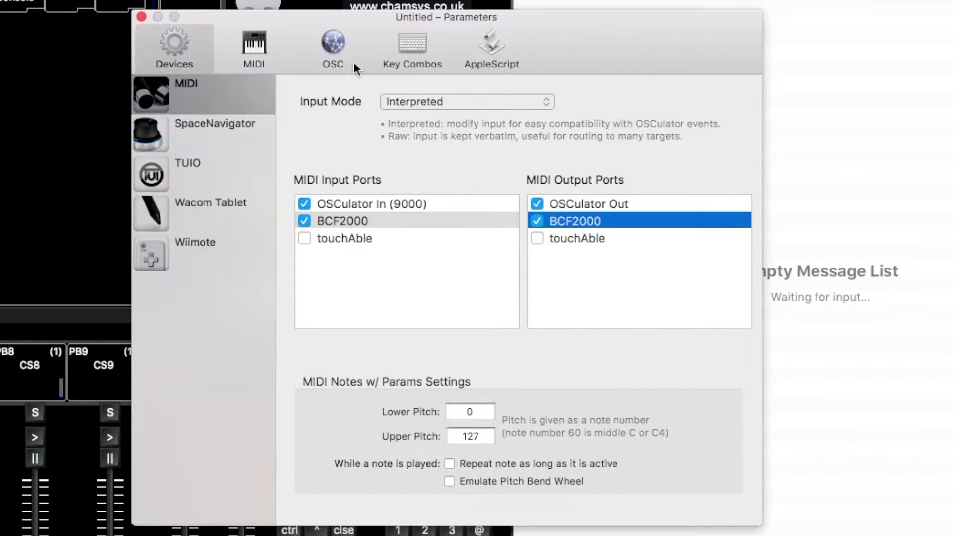
Enter osc.udp://localhost:8000 as the first OSC target in the parameters.
{"action": "left_click", "coordinate": [335, 45]}
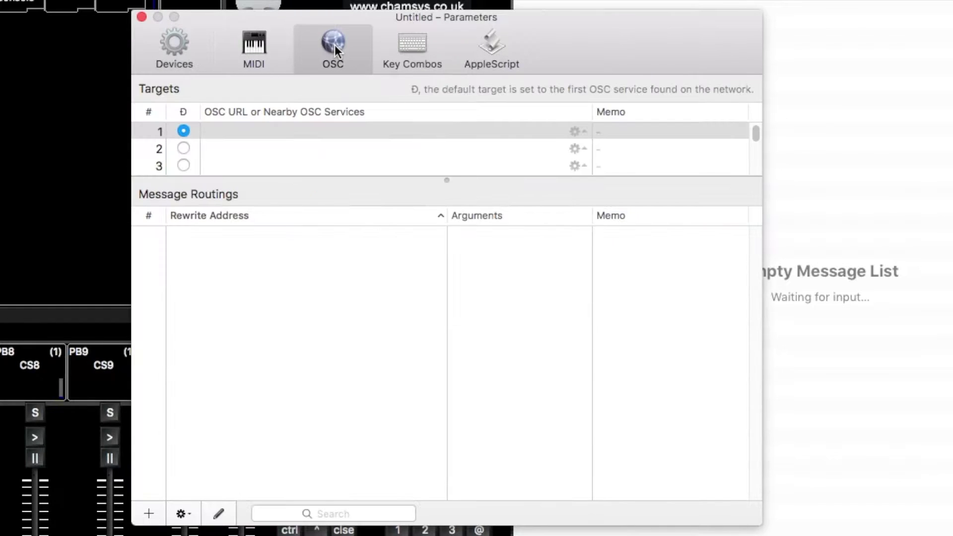
{"action": "double_click", "coordinate": [234, 132]}
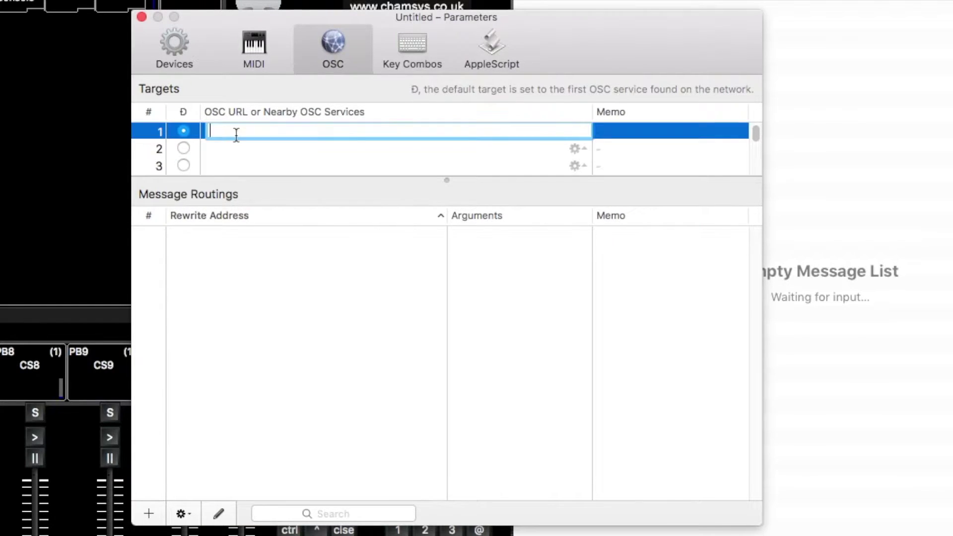
{"action": "type", "text": "osc.udp://localhost"}
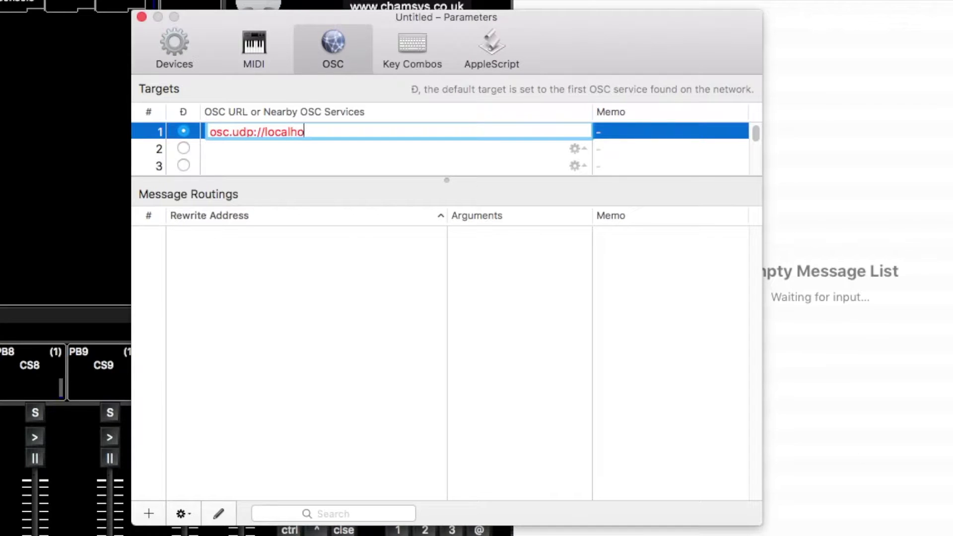
{"action": "type", "text": ":8000"}
{"action": "key", "text": "Return"}
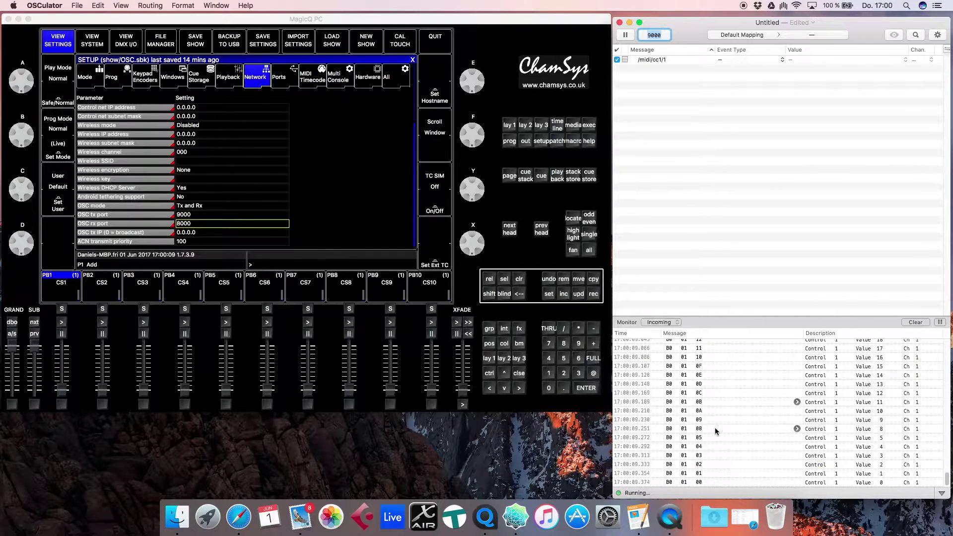
Switch to Safari and examine the manual's table of MagicQ OSC addresses, especially the syntax for playback fader levels.
{"action": "left_click", "coordinate": [677, 60]}
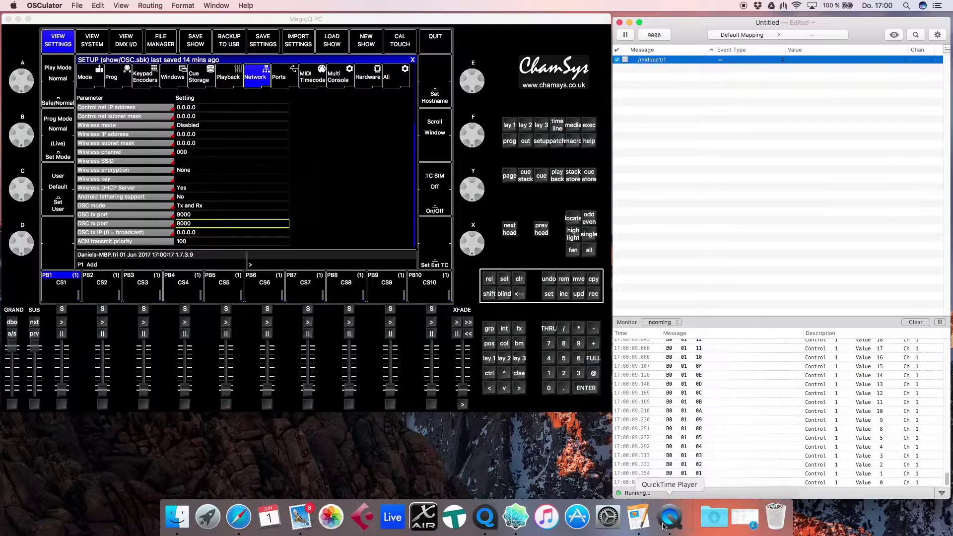
{"action": "left_click", "coordinate": [743, 524]}
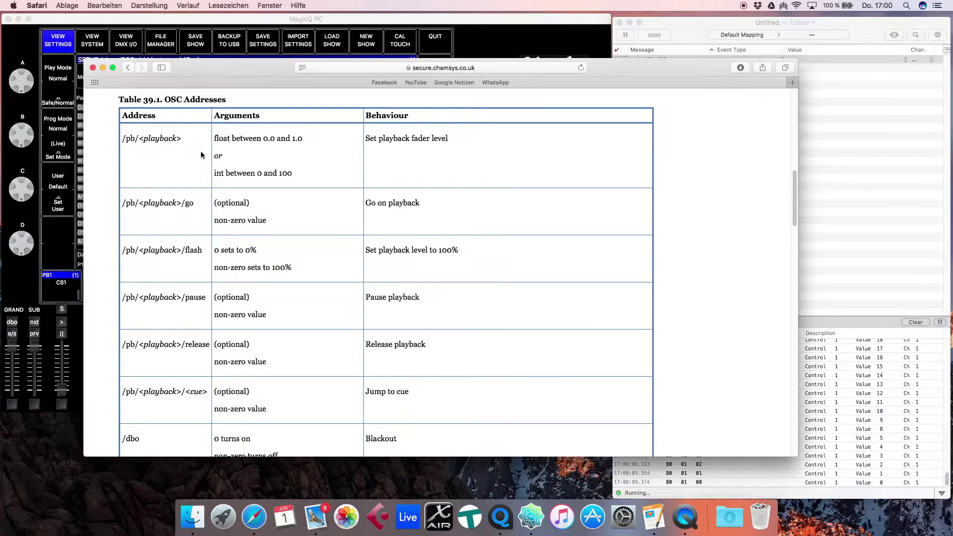
{"action": "scroll", "coordinate": [698, 229], "scroll_direction": "down", "scroll_amount": 5}
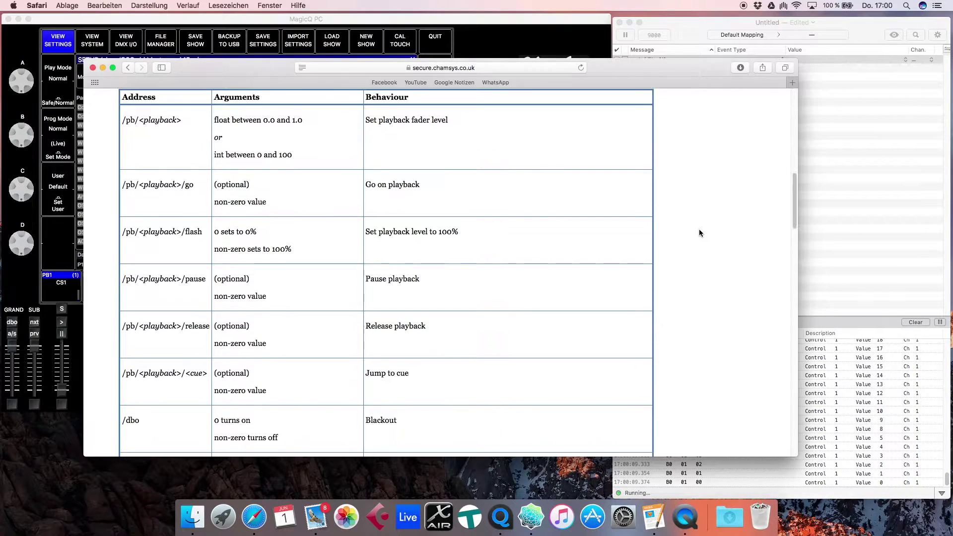
{"action": "scroll", "coordinate": [701, 229], "scroll_direction": "down", "scroll_amount": 5}
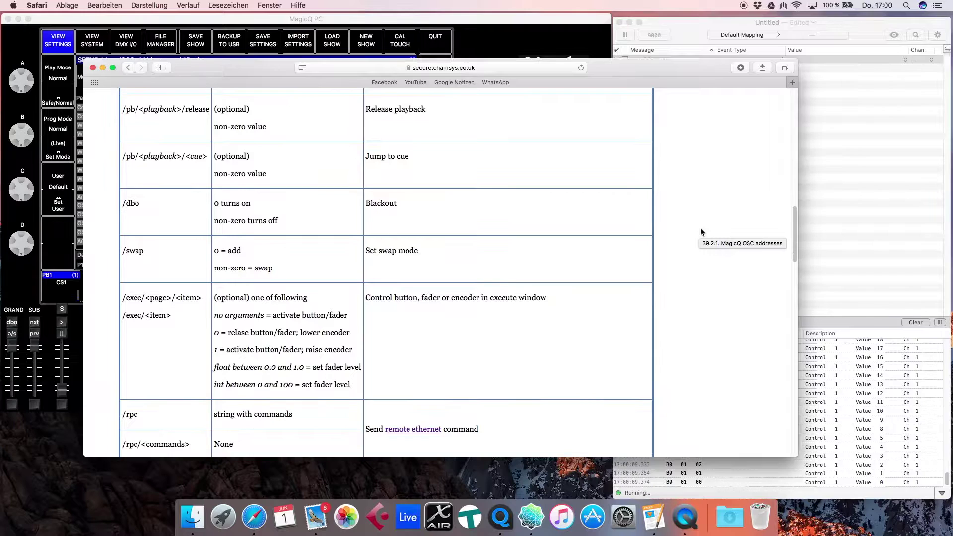
{"action": "scroll", "coordinate": [700, 229], "scroll_direction": "down", "scroll_amount": 2}
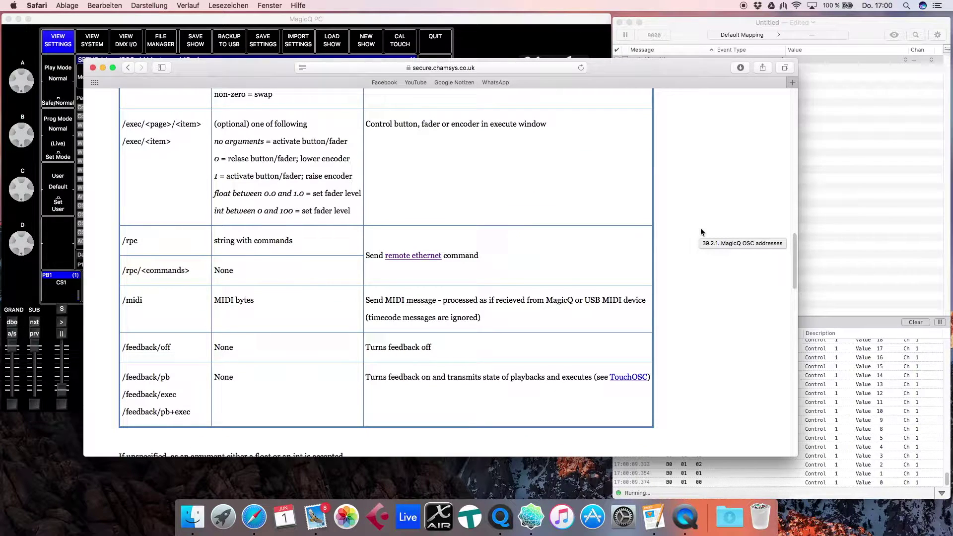
{"action": "scroll", "coordinate": [700, 232], "scroll_direction": "up", "scroll_amount": 15}
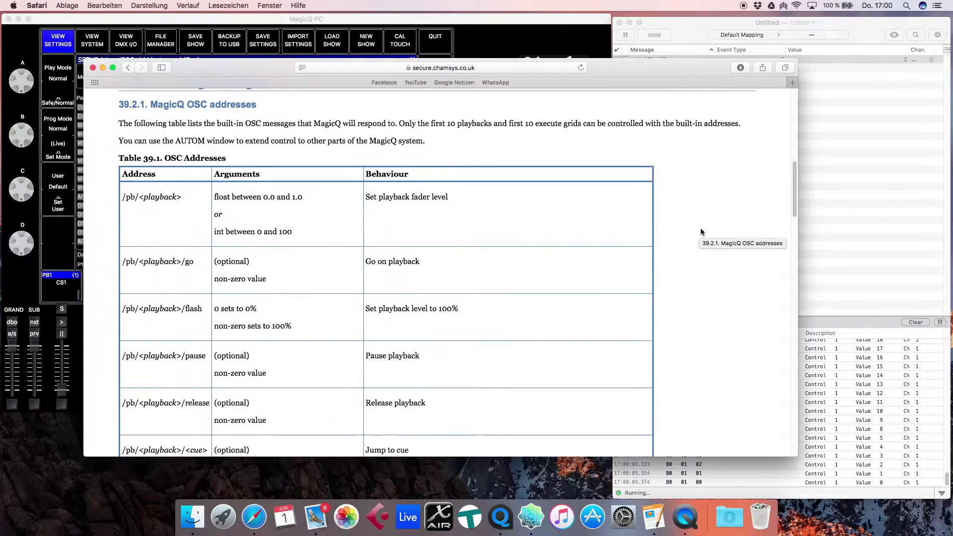
{"action": "scroll", "coordinate": [701, 232], "scroll_direction": "up", "scroll_amount": 2}
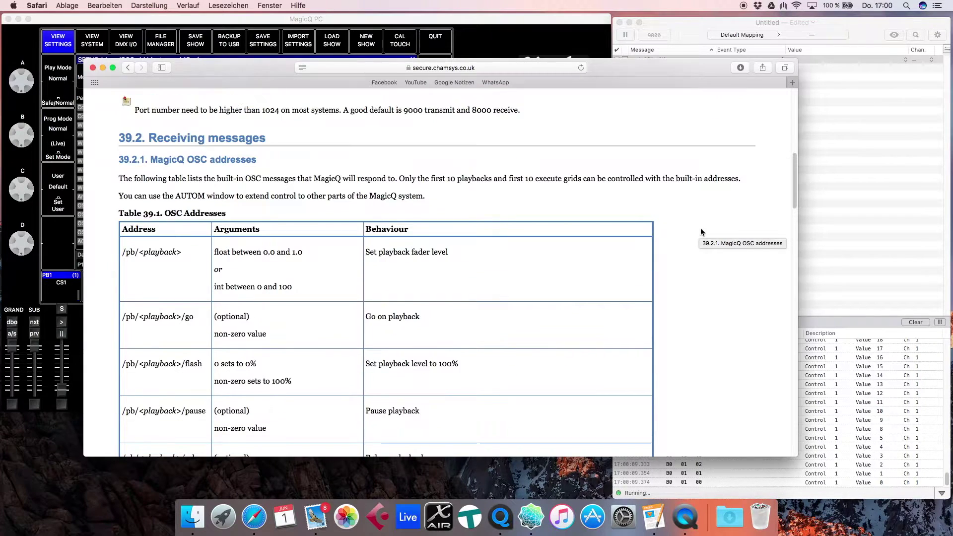
{"action": "left_click", "coordinate": [103, 68]}
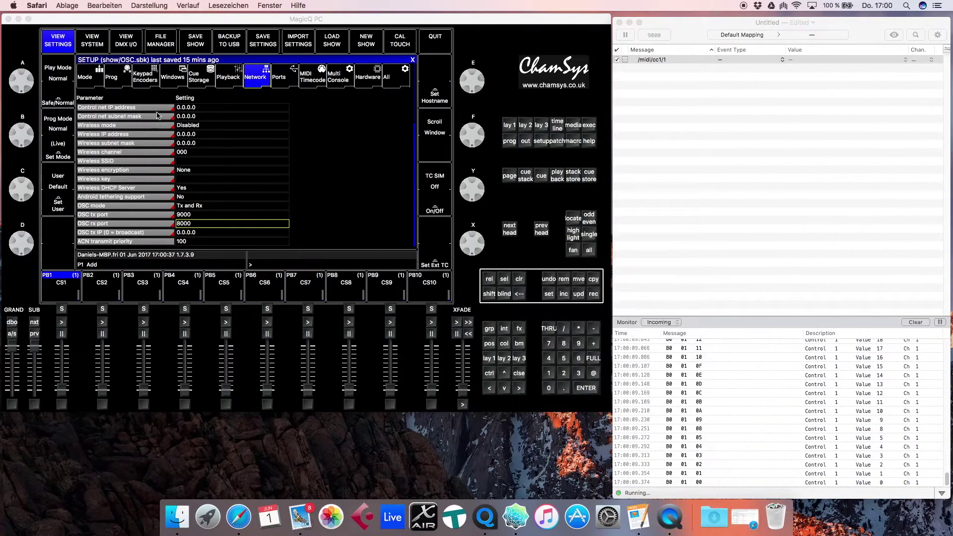
Set the event type of the /midi/cc1/1 message in OSCulator to OSC Message.
{"action": "left_click", "coordinate": [669, 150]}
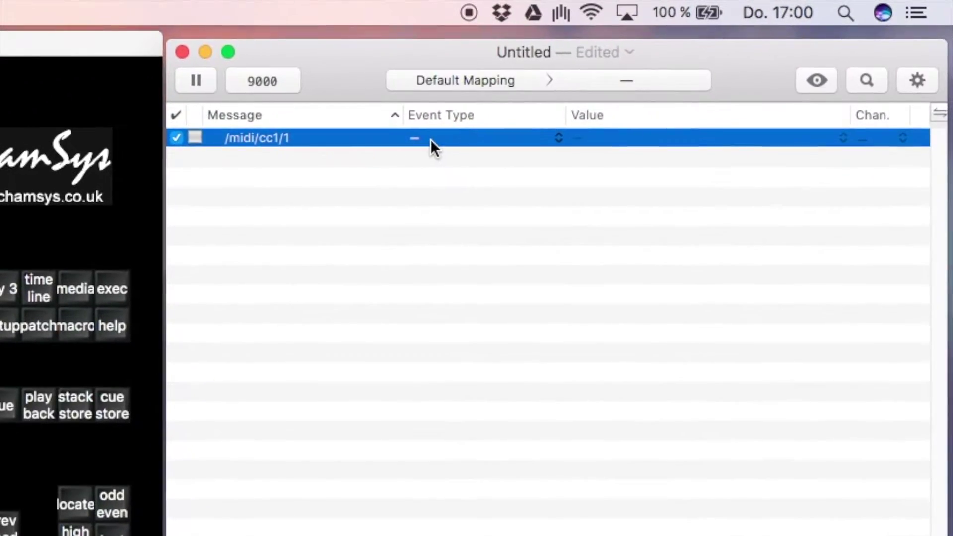
{"action": "left_click", "coordinate": [595, 94]}
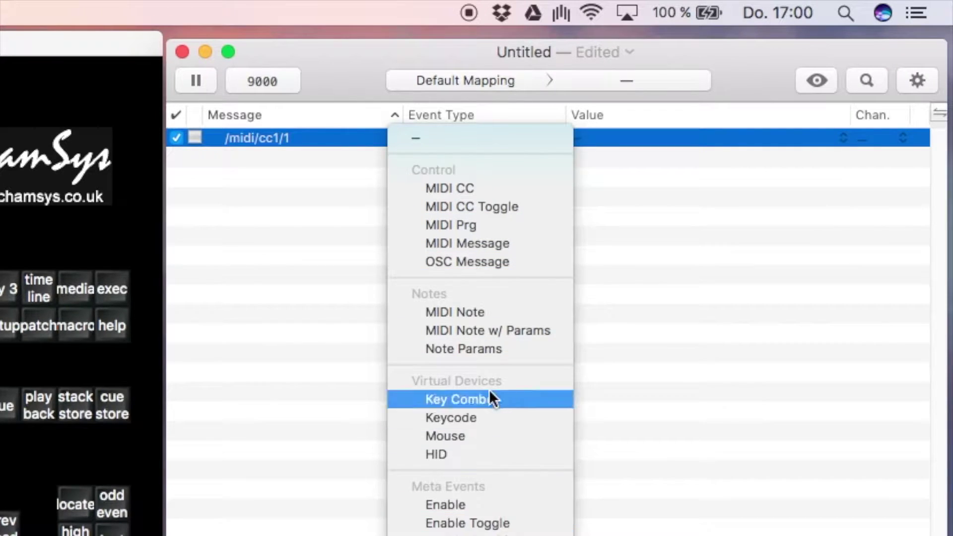
{"action": "left_click", "coordinate": [478, 262]}
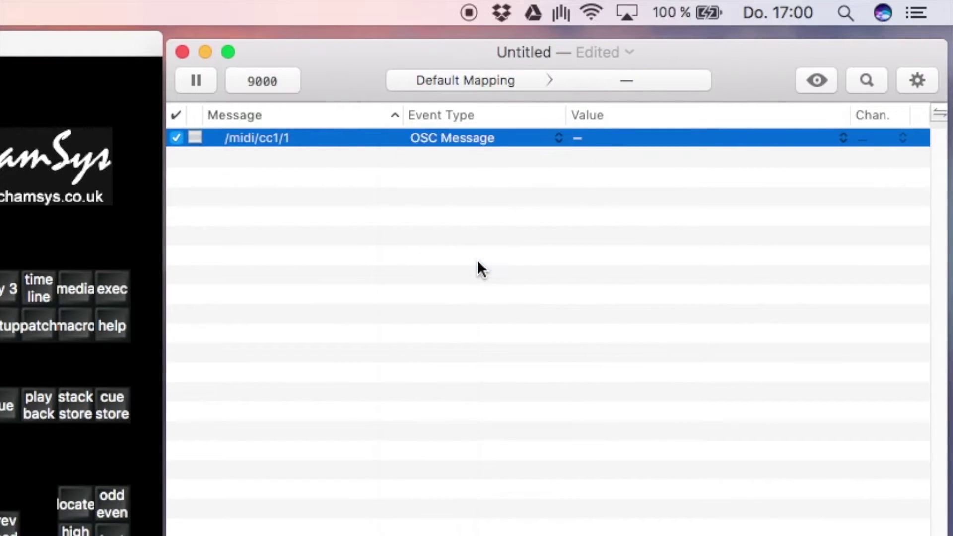
Create a new OSC routing for the /midi/cc1/1 message with the rewrite address /pb/1.
{"action": "left_click", "coordinate": [591, 137]}
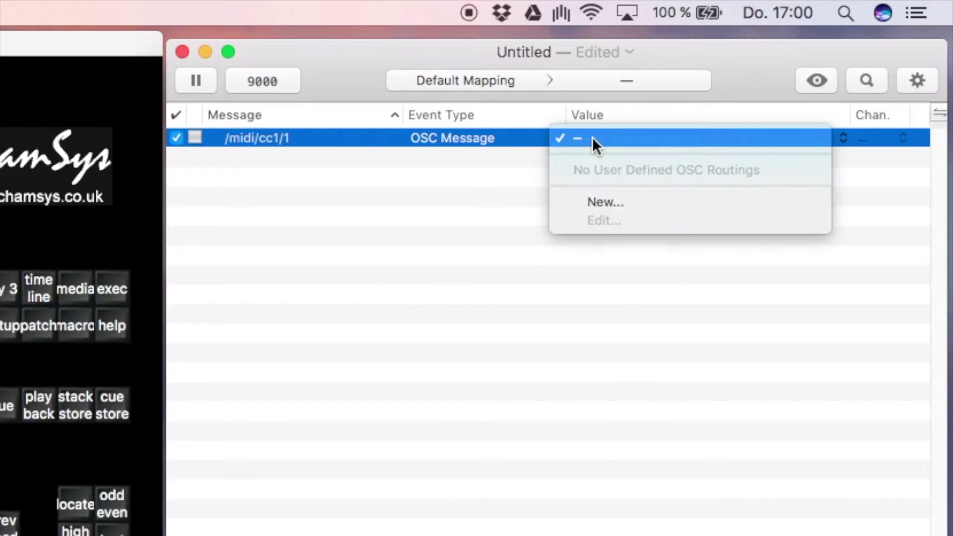
{"action": "left_click", "coordinate": [609, 206]}
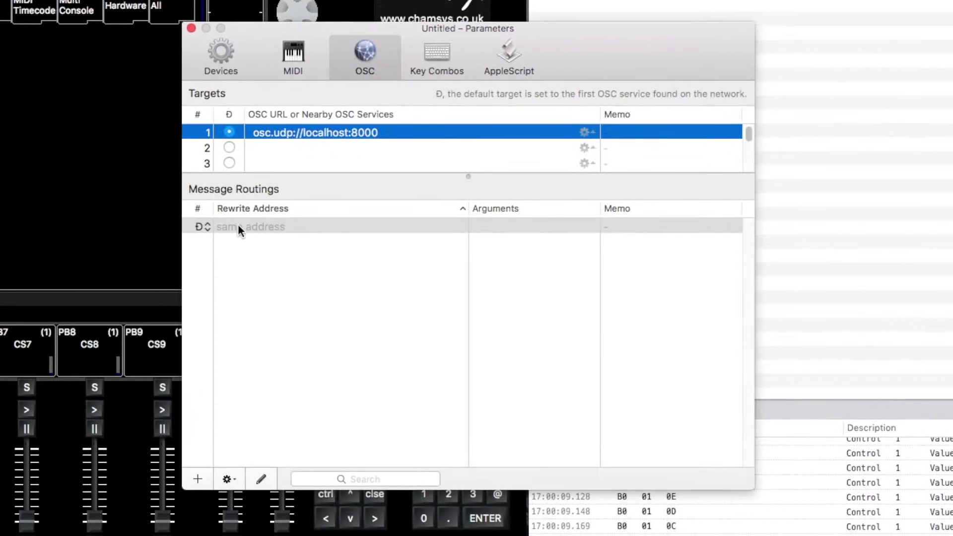
{"action": "double_click", "coordinate": [237, 226]}
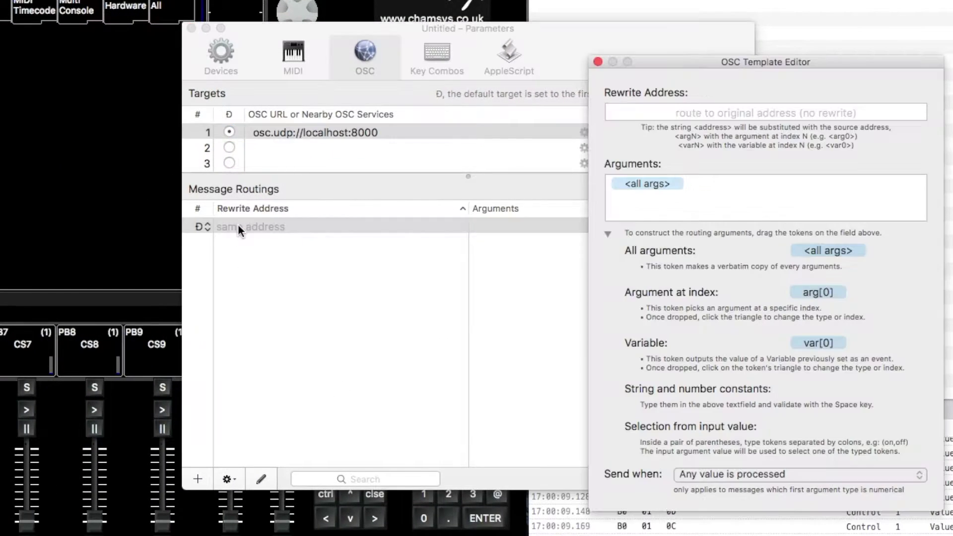
{"action": "left_click", "coordinate": [743, 114]}
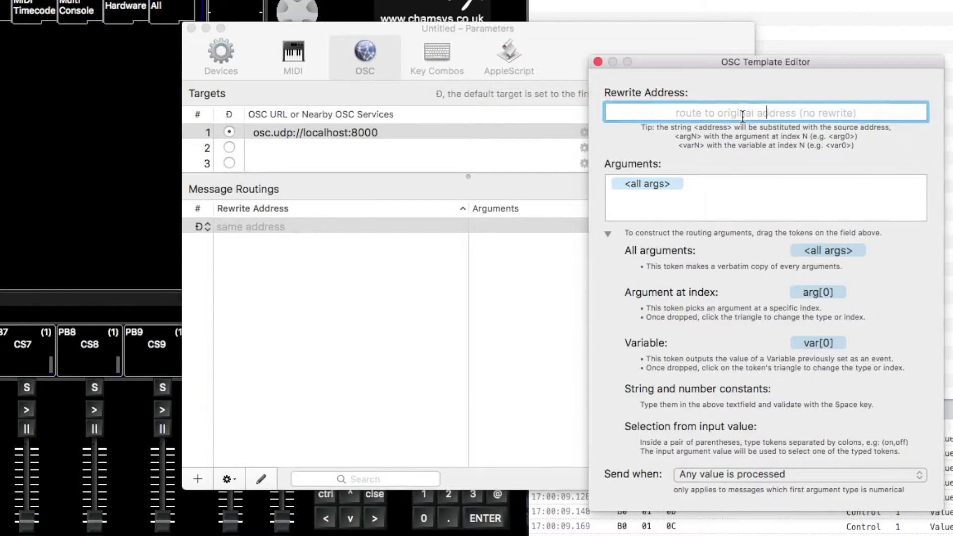
{"action": "type", "text": "/pb/"}
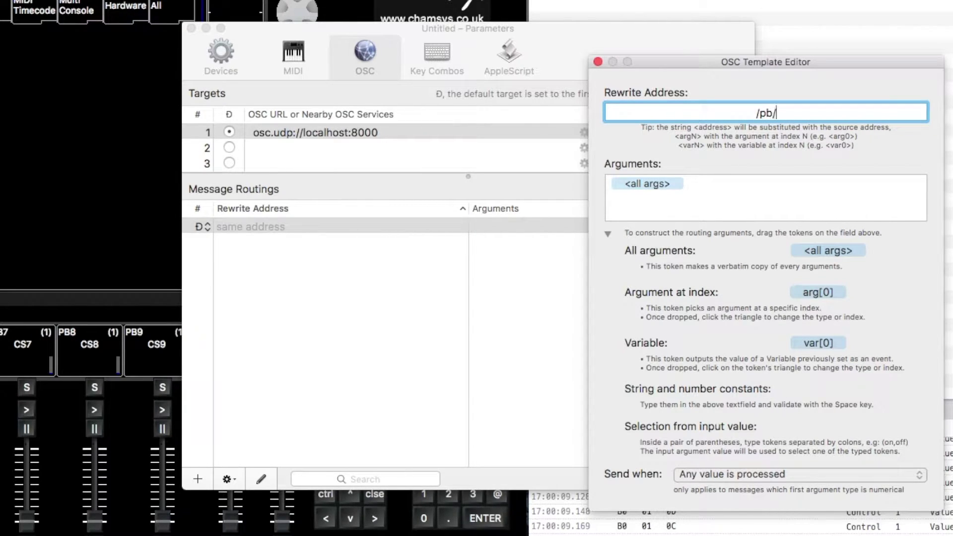
{"action": "type", "text": "1"}
{"action": "key", "text": "Return"}
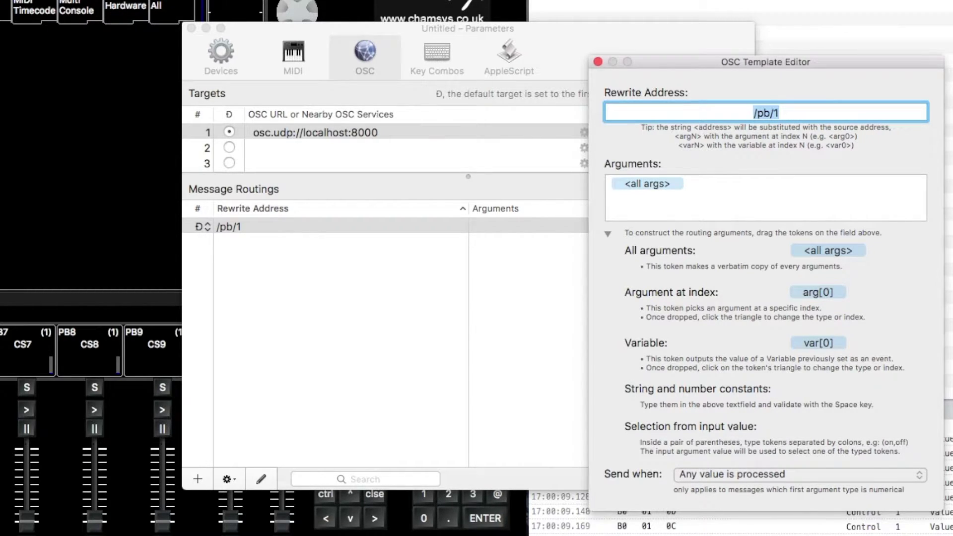
{"action": "left_click", "coordinate": [598, 62]}
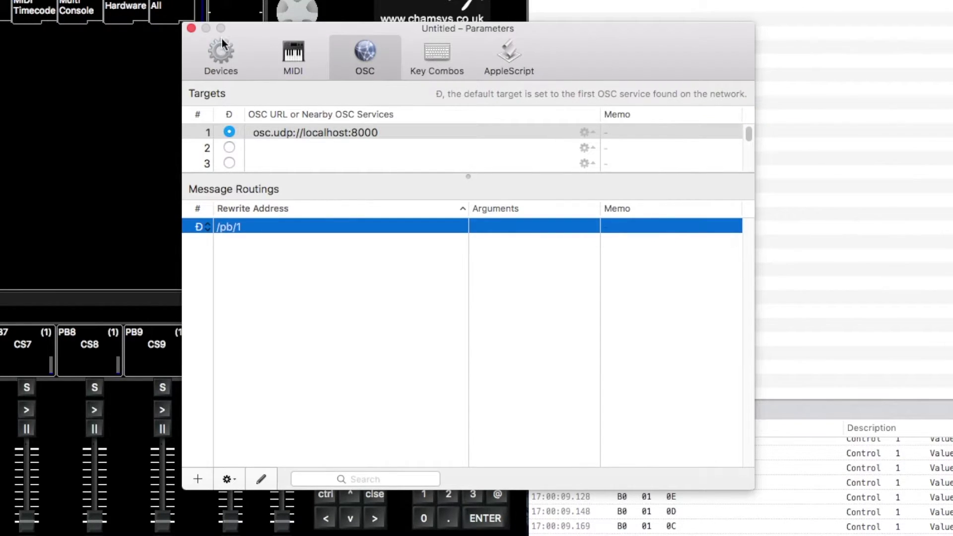
{"action": "left_click", "coordinate": [191, 28]}
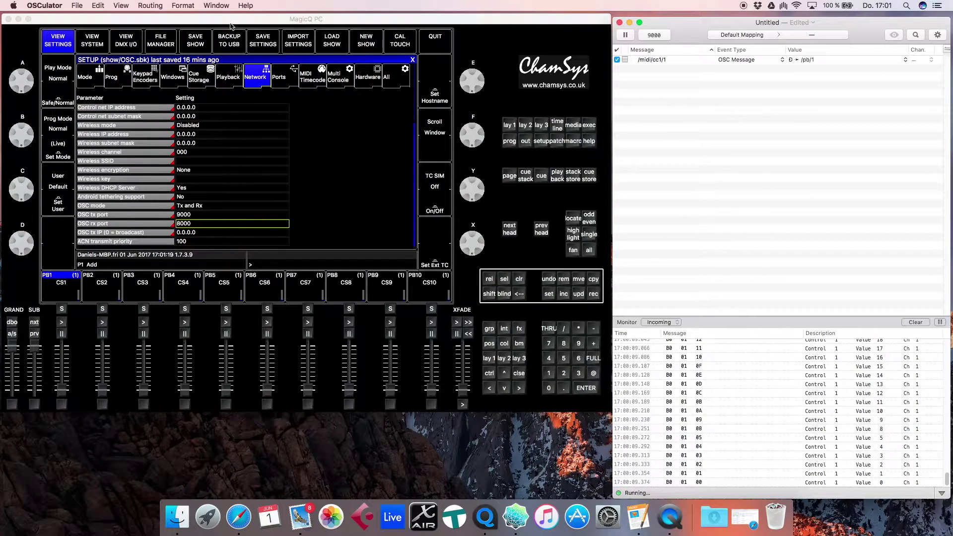
Switch to MagicQ, open its Visualiser and move the Visualiser window clear of the OSCulator message list.
{"action": "left_click", "coordinate": [155, 7]}
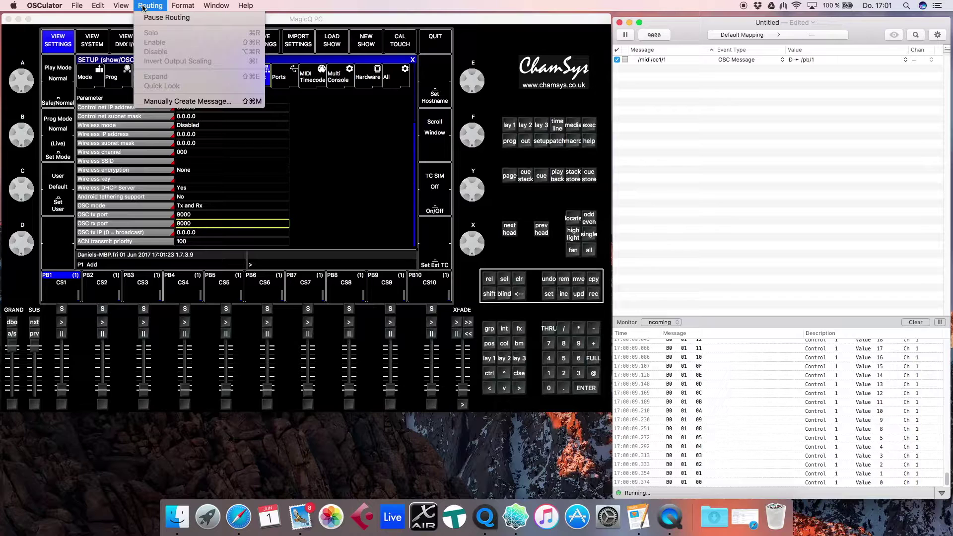
{"action": "left_click", "coordinate": [176, 40]}
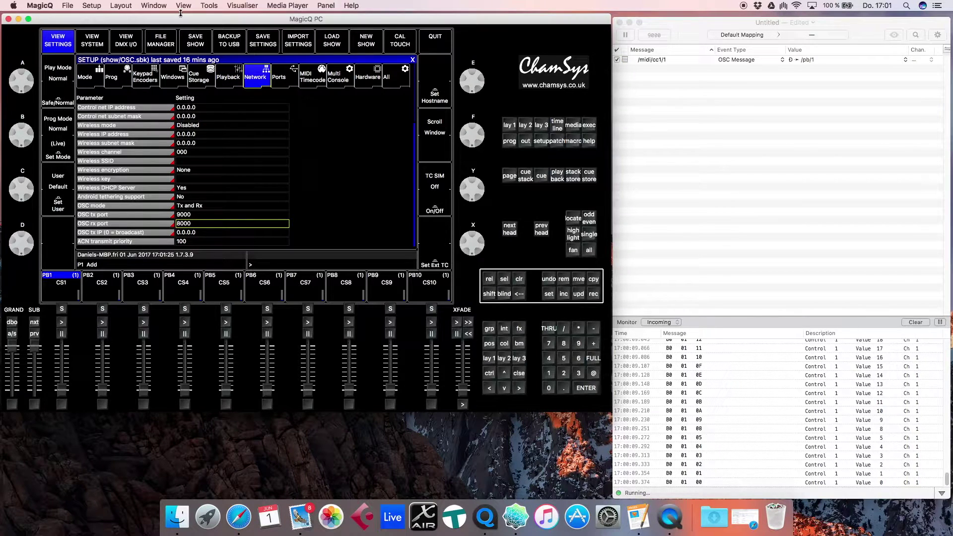
{"action": "left_click", "coordinate": [242, 6]}
{"action": "left_click", "coordinate": [244, 19]}
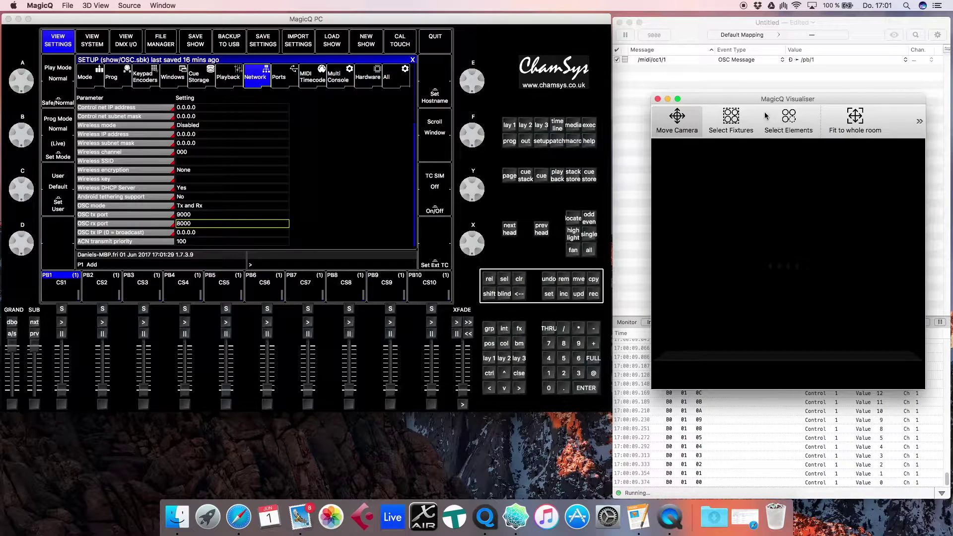
{"action": "left_click_drag", "start_coordinate": [733, 103], "coordinate": [673, 82]}
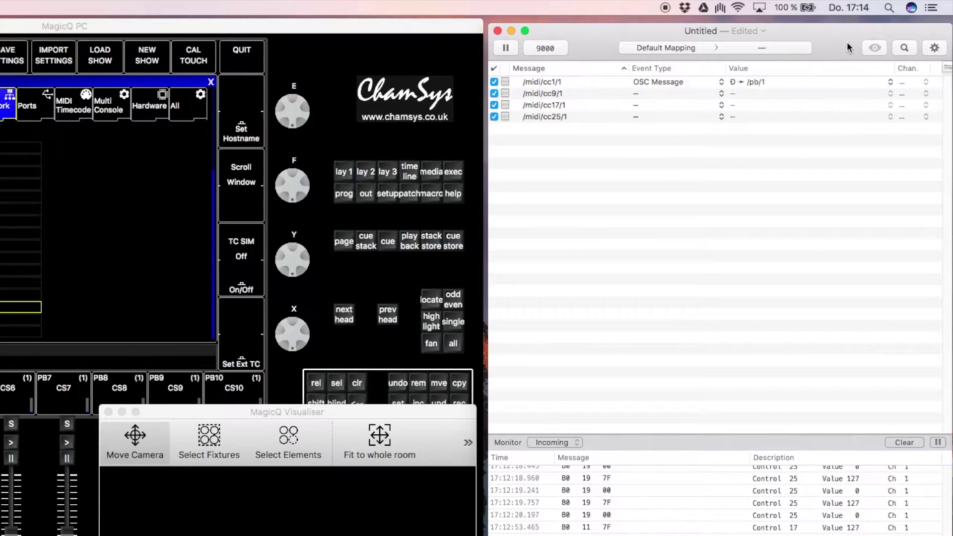
Add a new OSC message routing in the OSCulator parameters with the rewrite address /pb/1/go.
{"action": "left_click", "coordinate": [932, 49]}
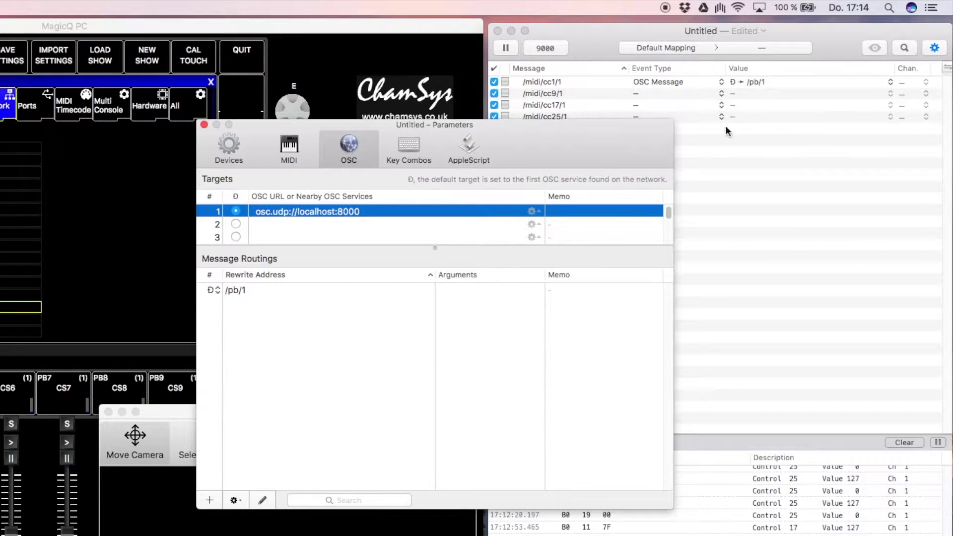
{"action": "left_click", "coordinate": [210, 501]}
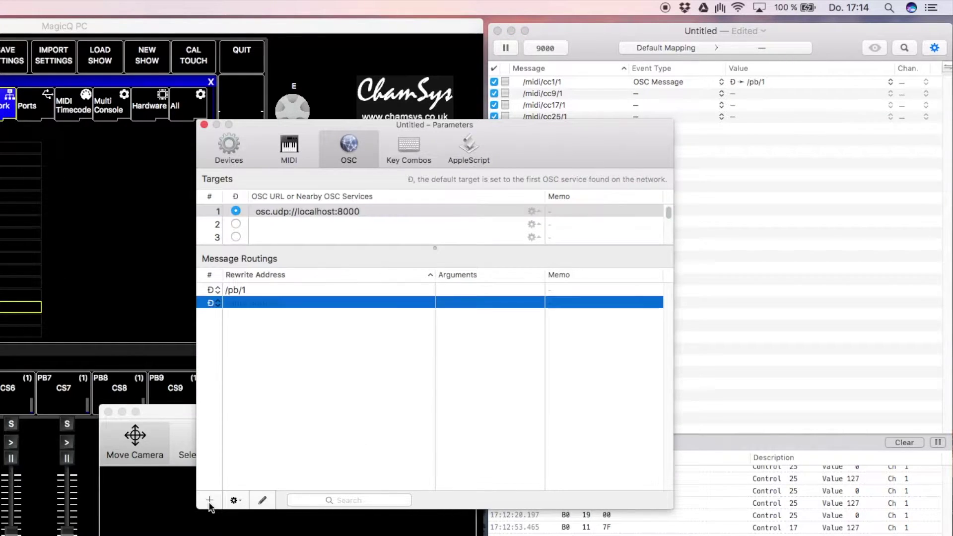
{"action": "double_click", "coordinate": [255, 304]}
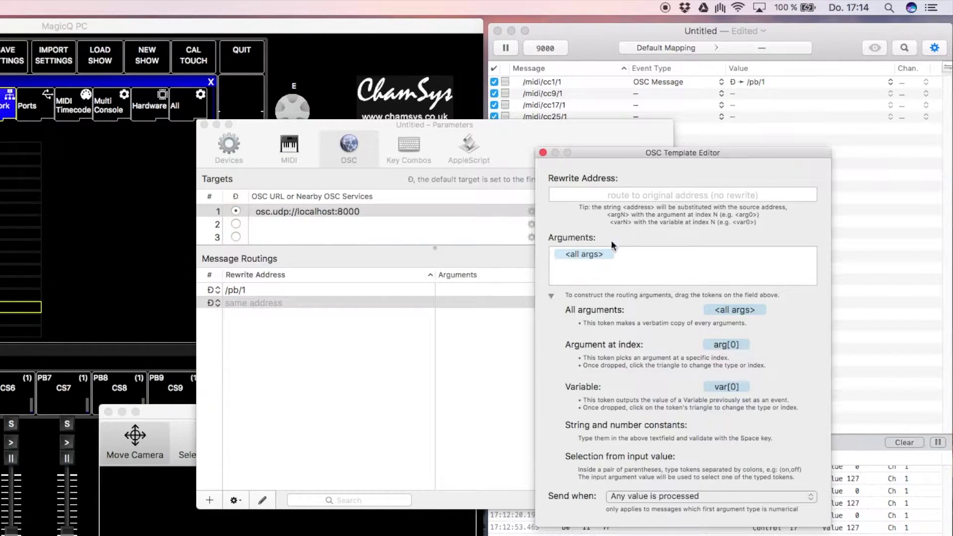
{"action": "left_click", "coordinate": [662, 195]}
{"action": "type", "text": "/pb/"}
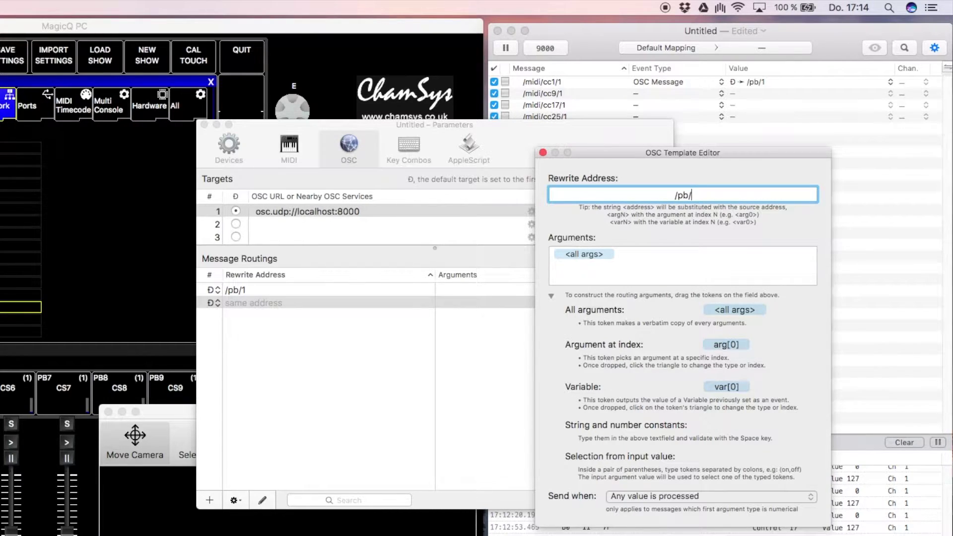
{"action": "type", "text": "1/go"}
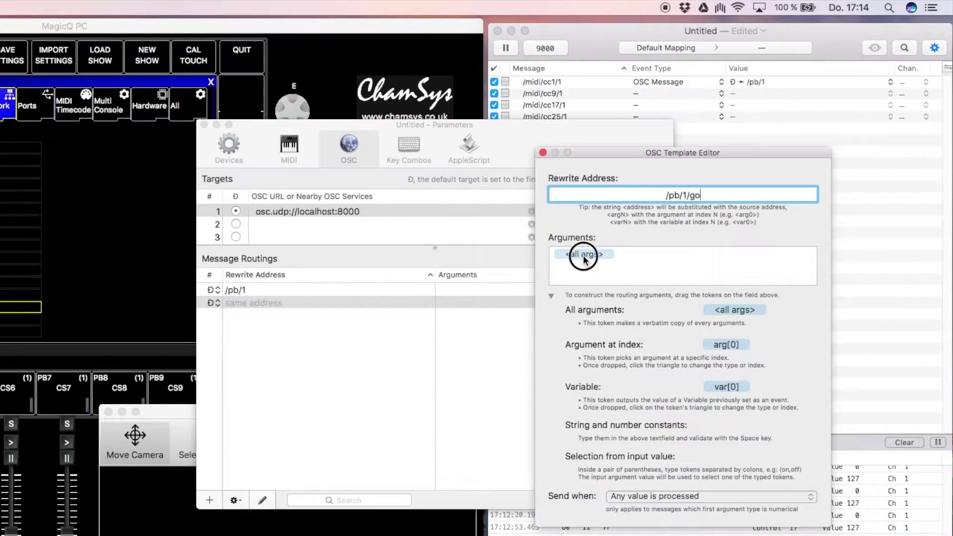
Remove all arguments from the /pb/1/go routing and have it sent when the value crosses 0.5 upwards.
{"action": "left_click", "coordinate": [583, 255]}
{"action": "key", "text": "BackSpace"}
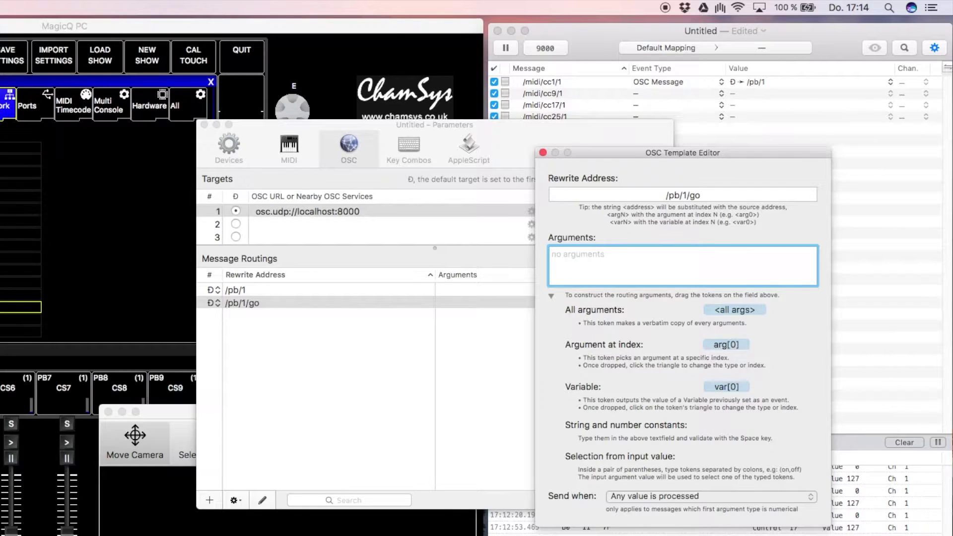
{"action": "left_click", "coordinate": [712, 498]}
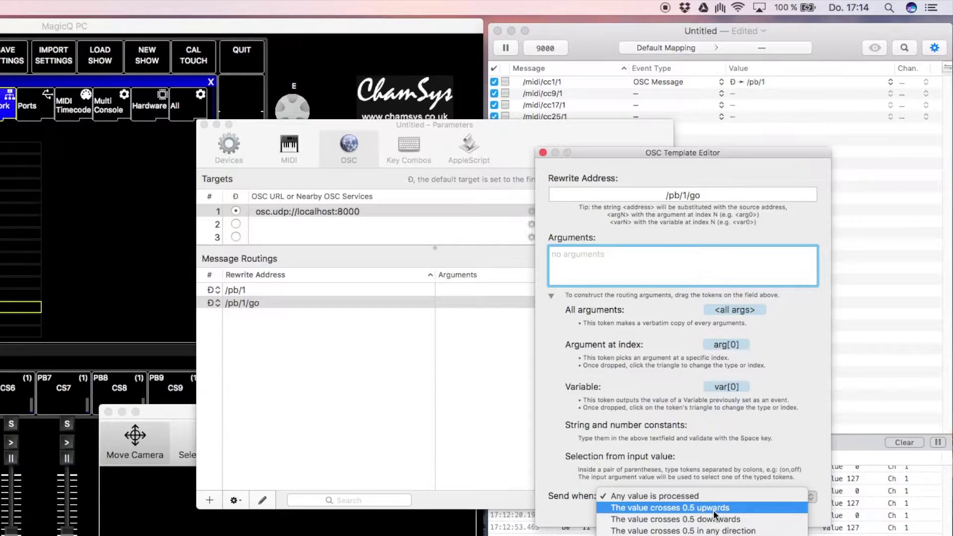
{"action": "left_click", "coordinate": [714, 508]}
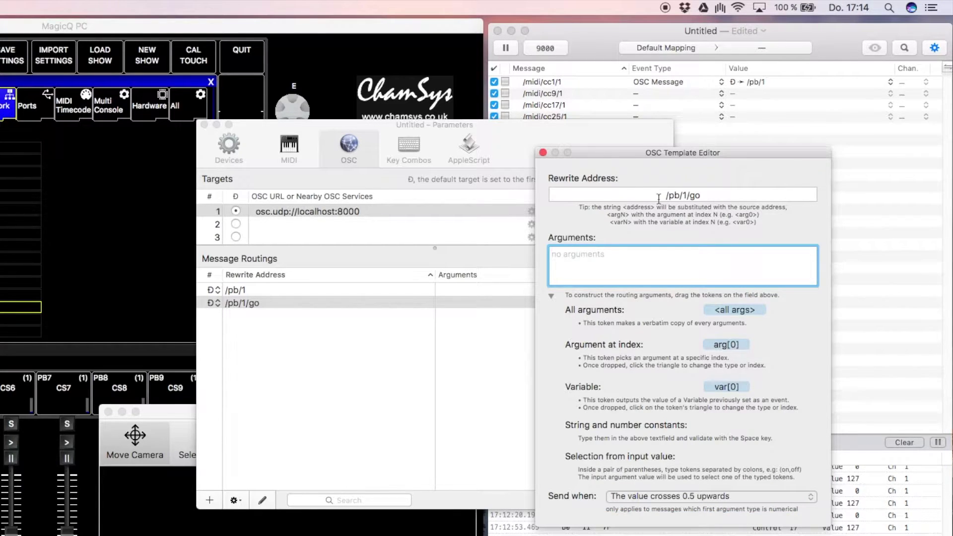
{"action": "left_click", "coordinate": [543, 153]}
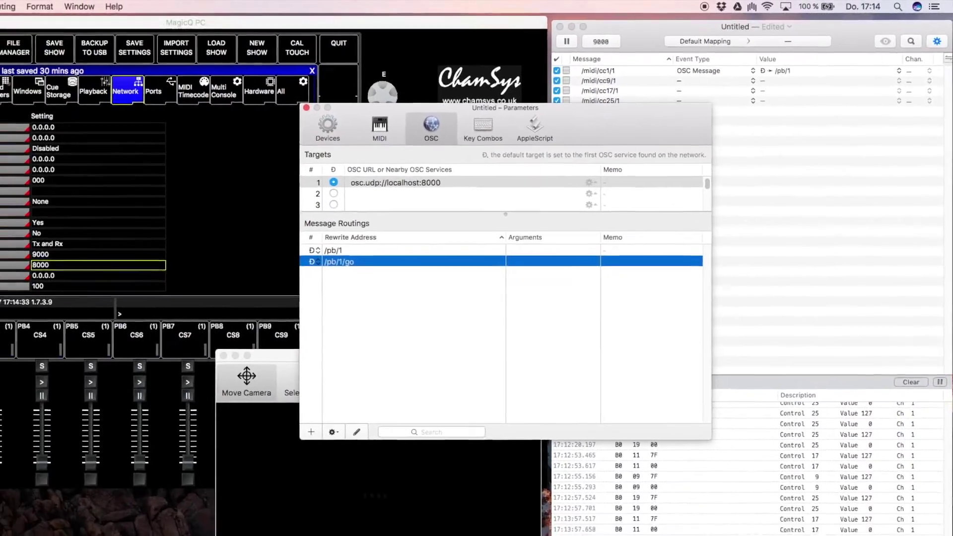
Duplicate the /pb/1/go routing and change the copy's rewrite address to /pb/1/pause.
{"action": "left_click", "coordinate": [0, 6]}
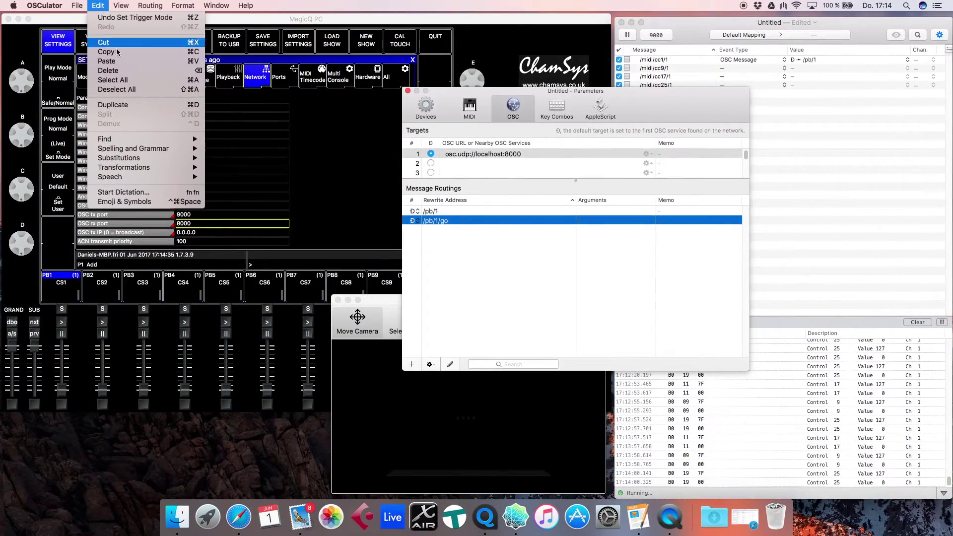
{"action": "left_click", "coordinate": [119, 105]}
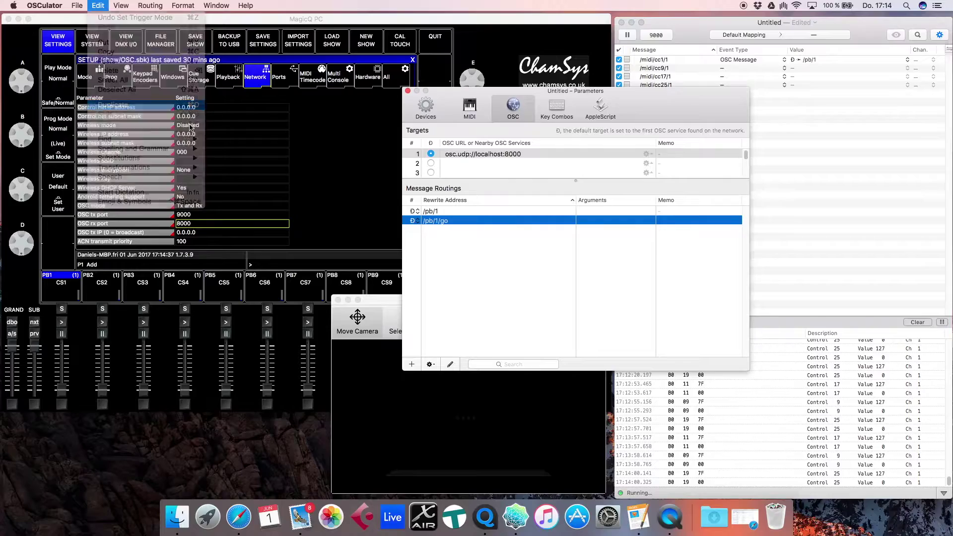
{"action": "double_click", "coordinate": [449, 231]}
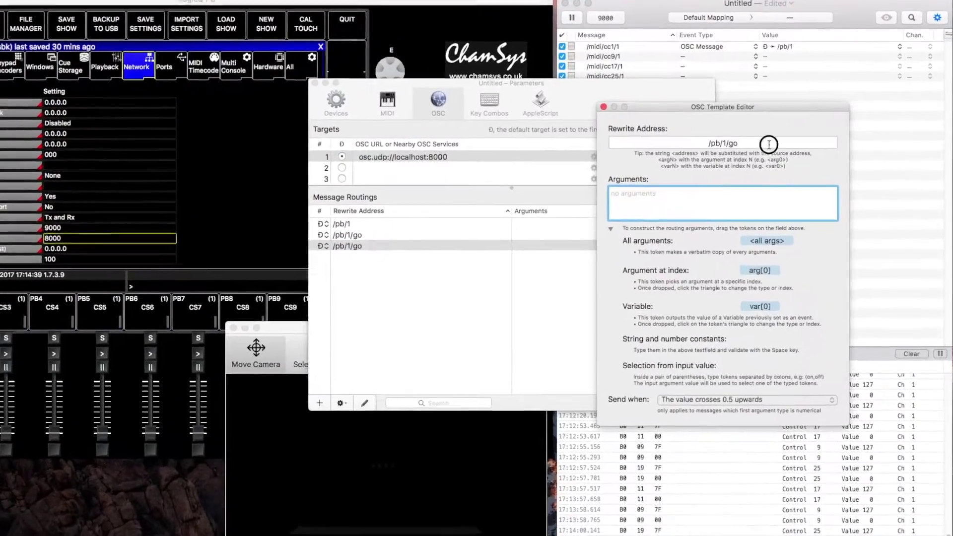
{"action": "left_click", "coordinate": [768, 144]}
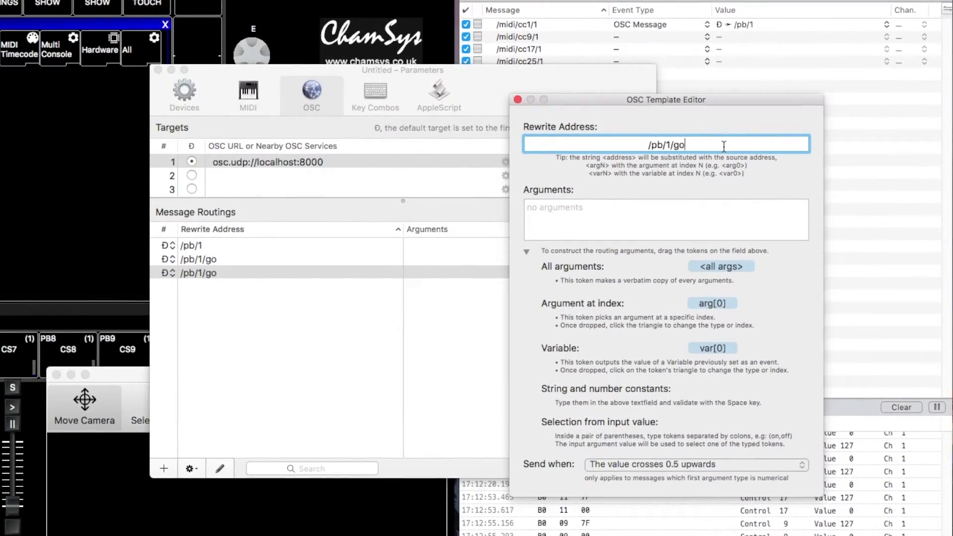
{"action": "key", "text": "BackSpace"}
{"action": "key", "text": "BackSpace"}
{"action": "type", "text": "pause"}
{"action": "key", "text": "Return"}
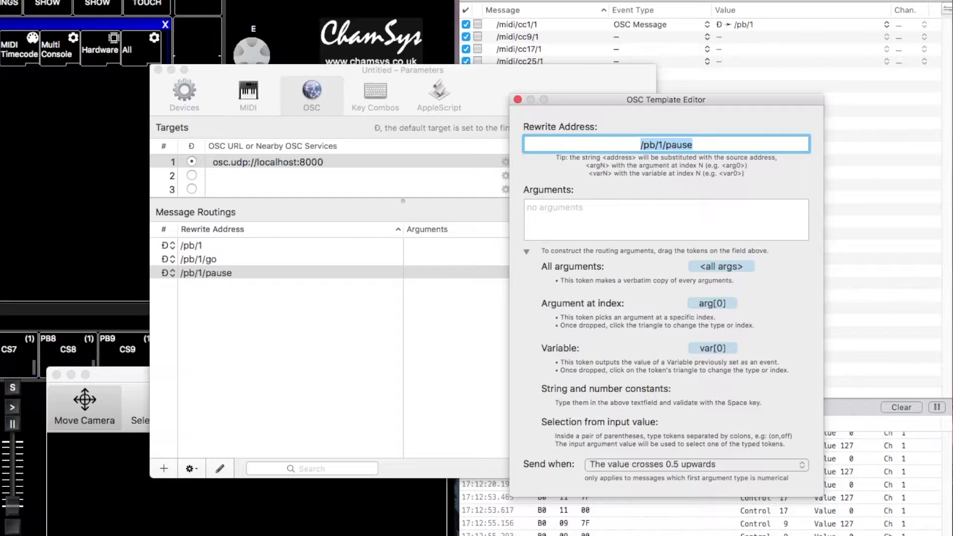
{"action": "left_click", "coordinate": [517, 99]}
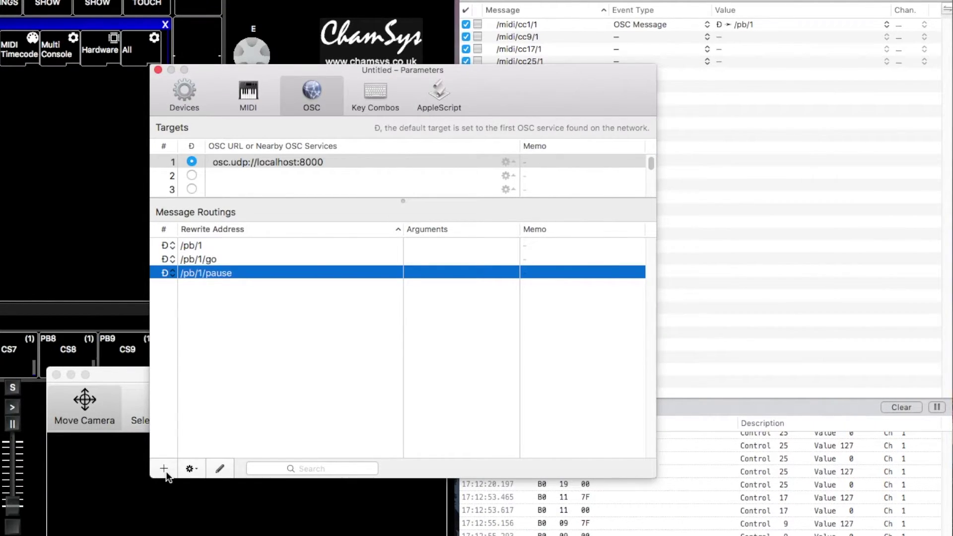
Add a routing with rewrite address /pb/1/flash, sent when the value crosses 0.5 in any direction, and close the parameters.
{"action": "left_click", "coordinate": [164, 470]}
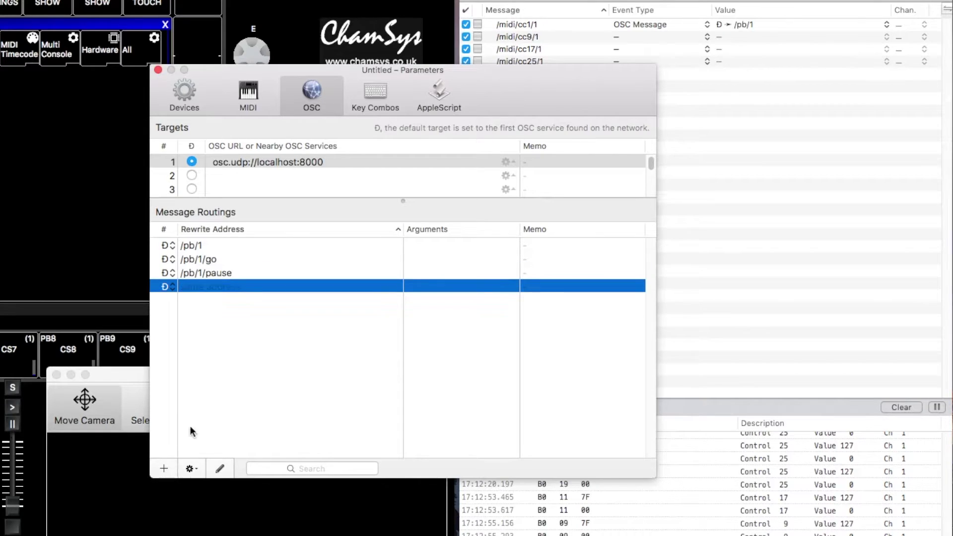
{"action": "double_click", "coordinate": [205, 287]}
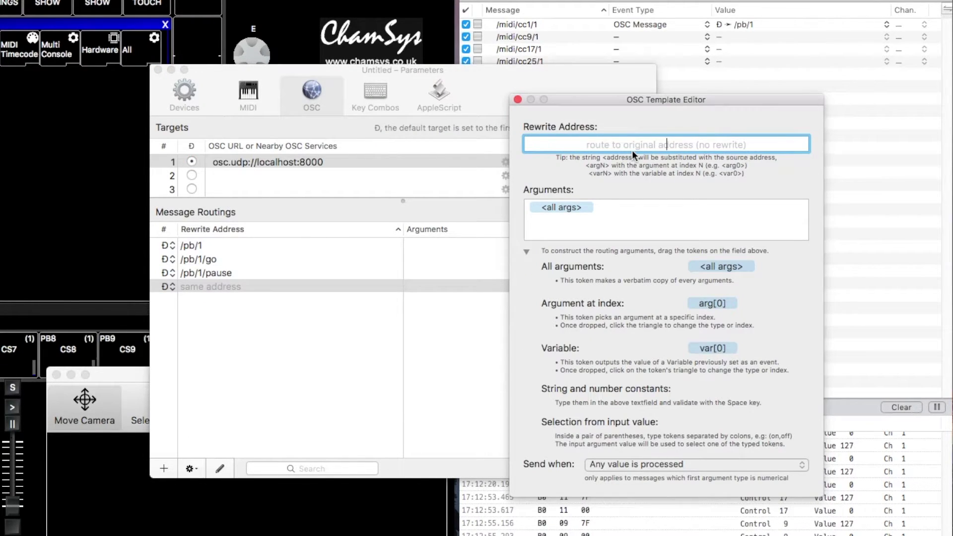
{"action": "type", "text": "/pb"}
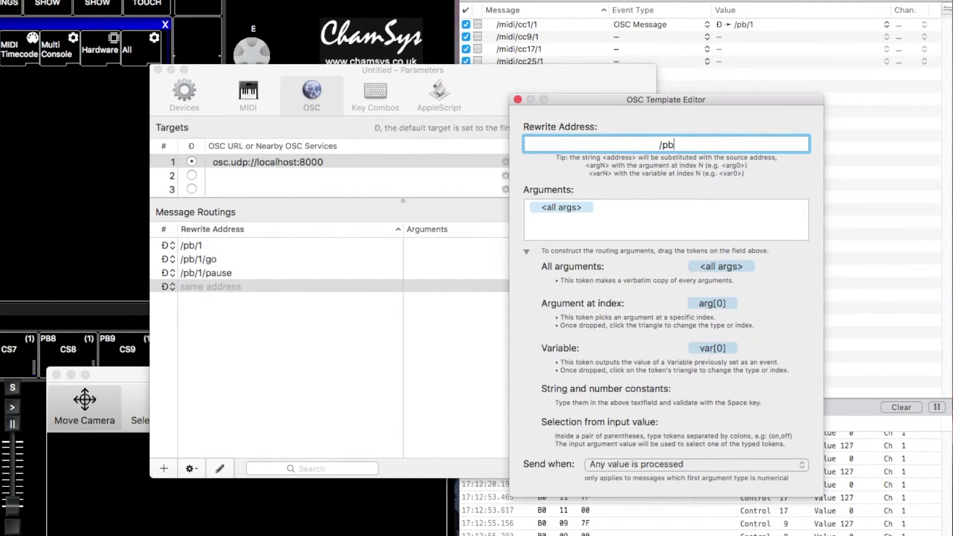
{"action": "type", "text": "/1/flash"}
{"action": "left_click", "coordinate": [682, 214]}
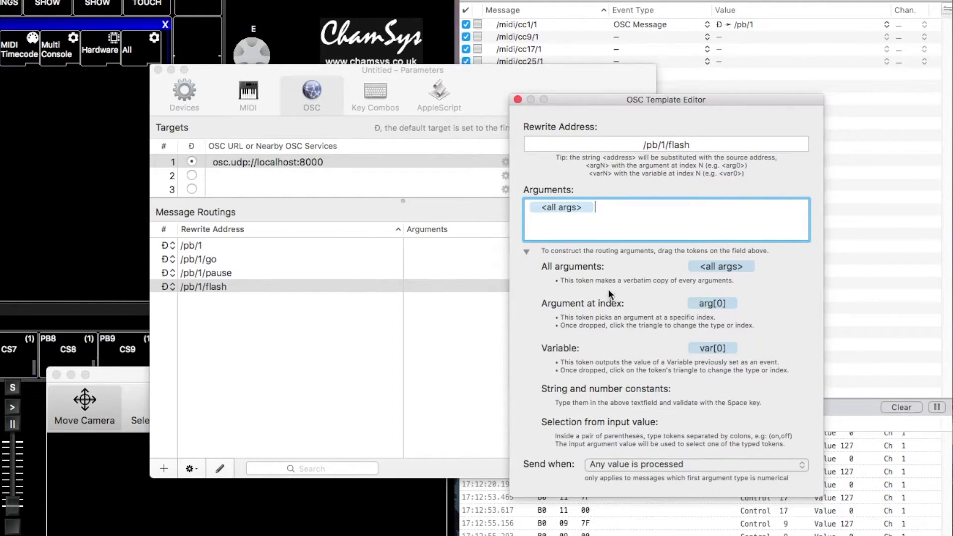
{"action": "left_click", "coordinate": [625, 465]}
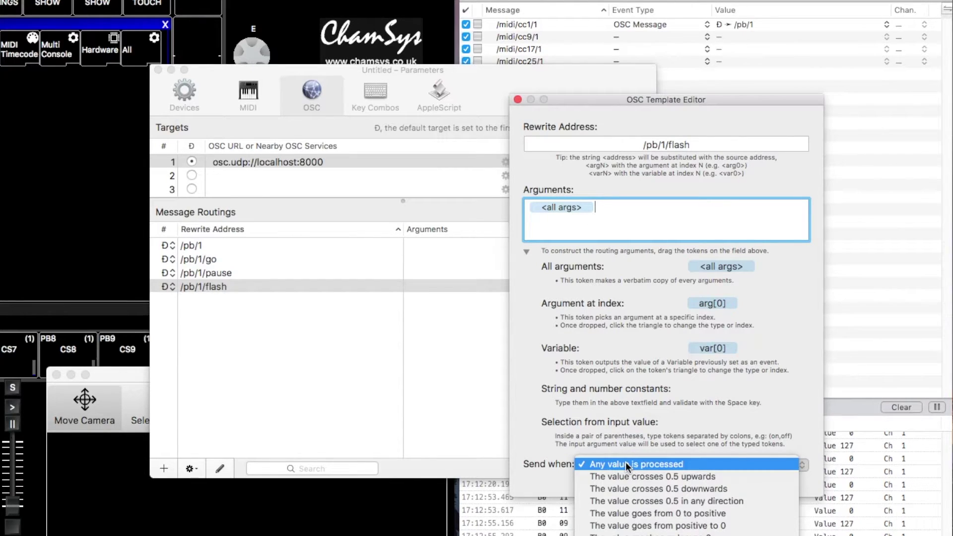
{"action": "left_click", "coordinate": [629, 501]}
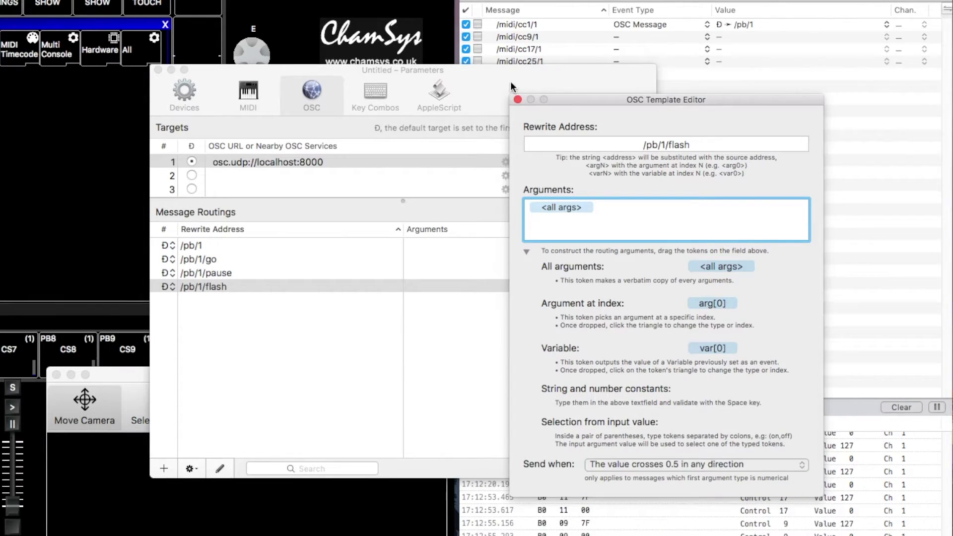
{"action": "left_click", "coordinate": [518, 99]}
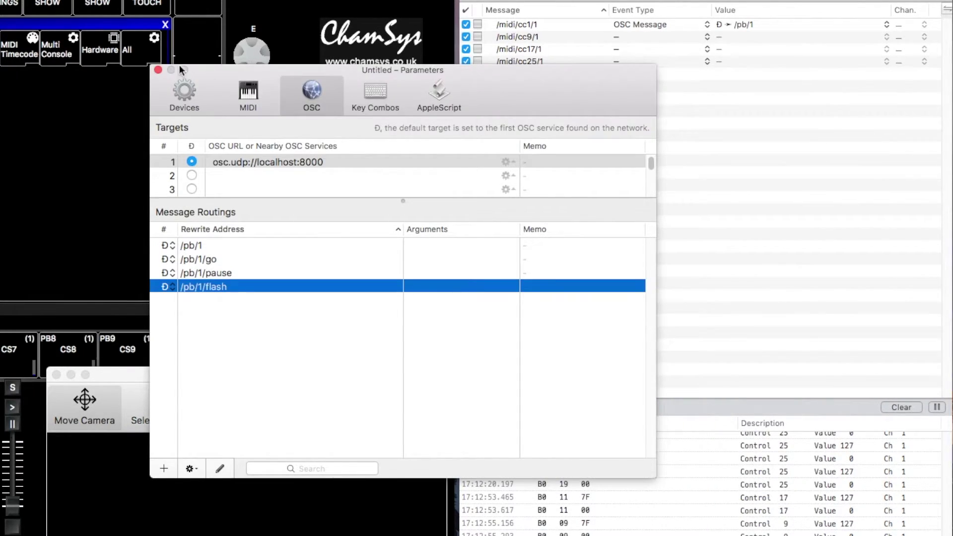
{"action": "left_click", "coordinate": [158, 70]}
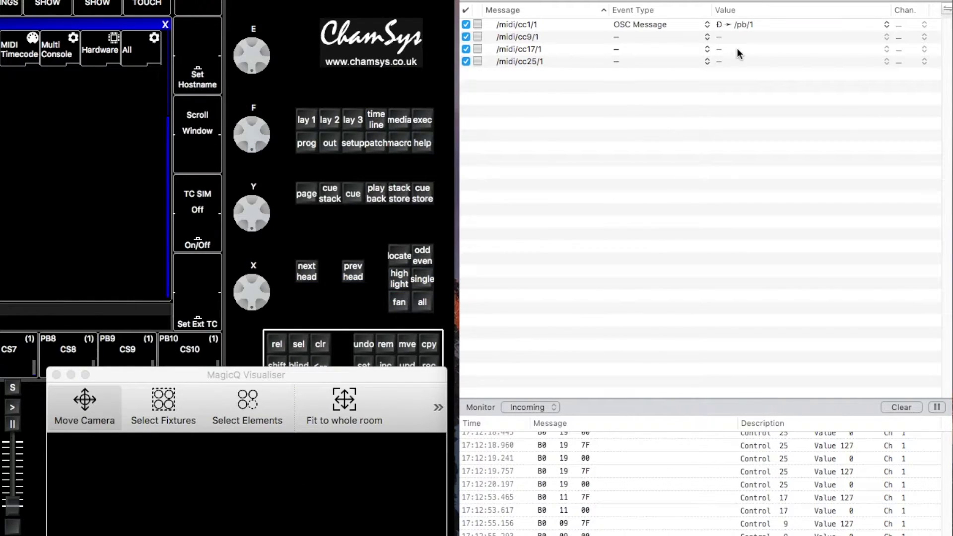
Set the /midi/cc9/1 message to an OSC Message with the value /pb/1/go.
{"action": "left_click", "coordinate": [638, 38]}
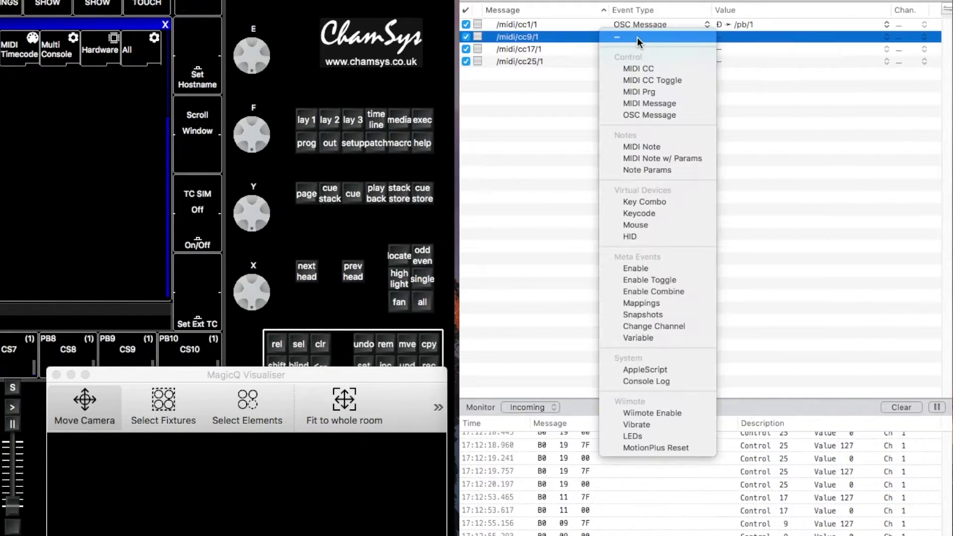
{"action": "left_click", "coordinate": [650, 114]}
{"action": "left_click", "coordinate": [752, 39]}
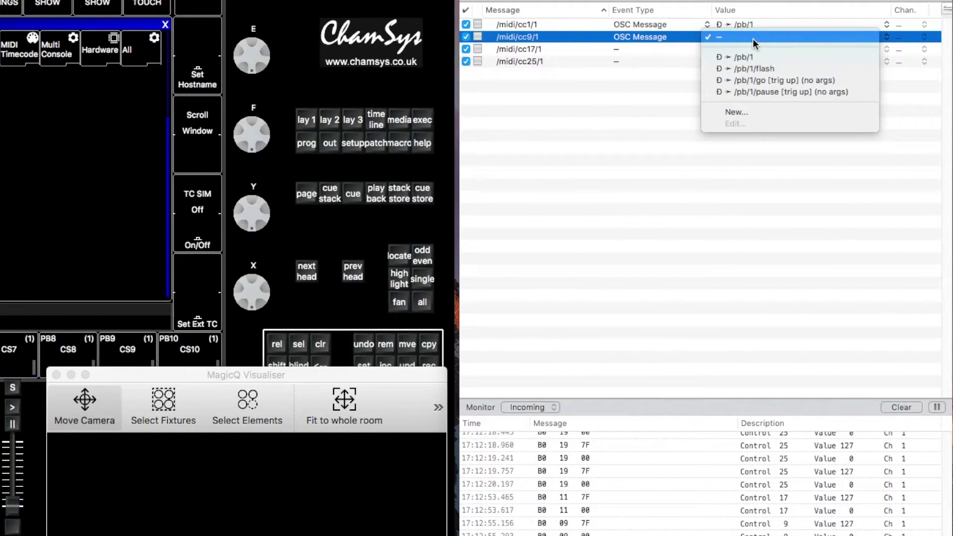
{"action": "left_click", "coordinate": [778, 81]}
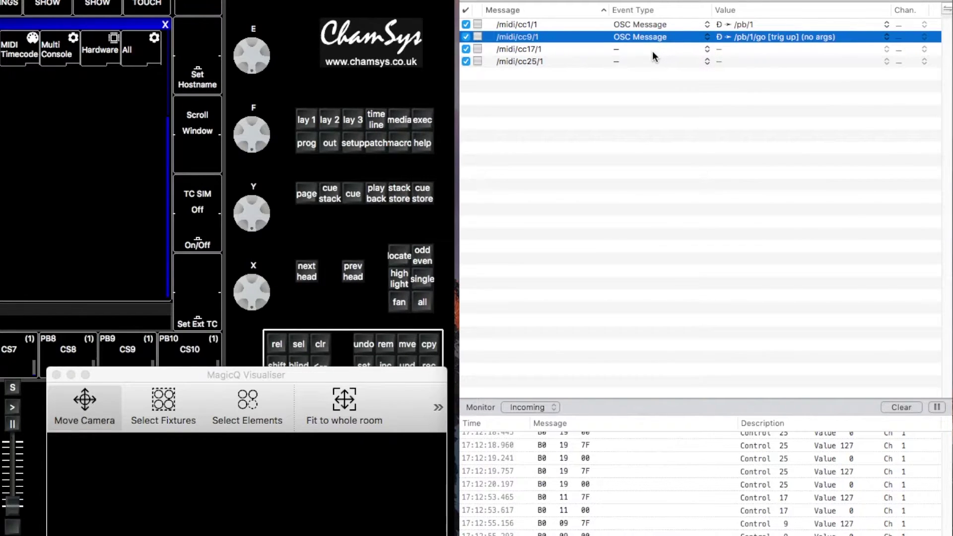
Set the /midi/cc17/1 message to an OSC Message with the value /pb/1/pause.
{"action": "left_click", "coordinate": [652, 50]}
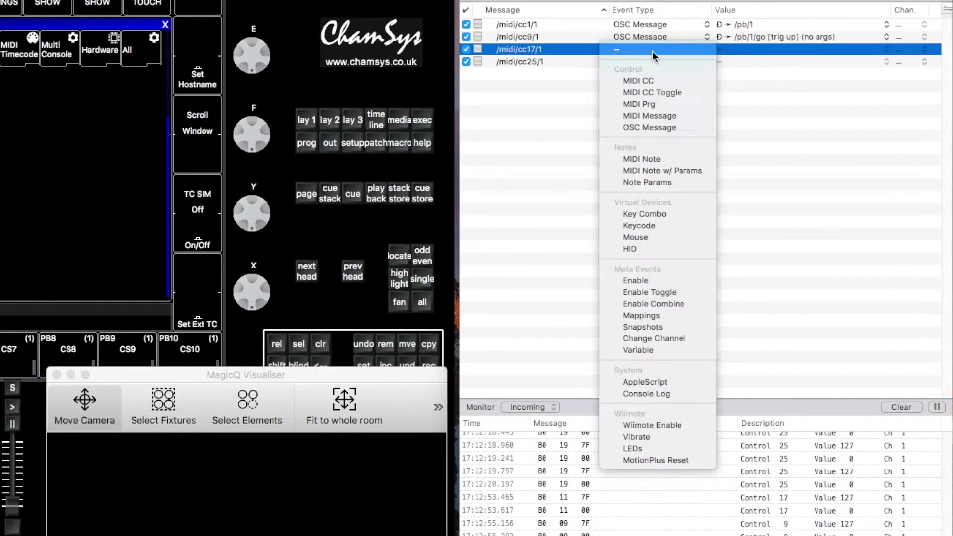
{"action": "left_click", "coordinate": [660, 126]}
{"action": "left_click", "coordinate": [772, 49]}
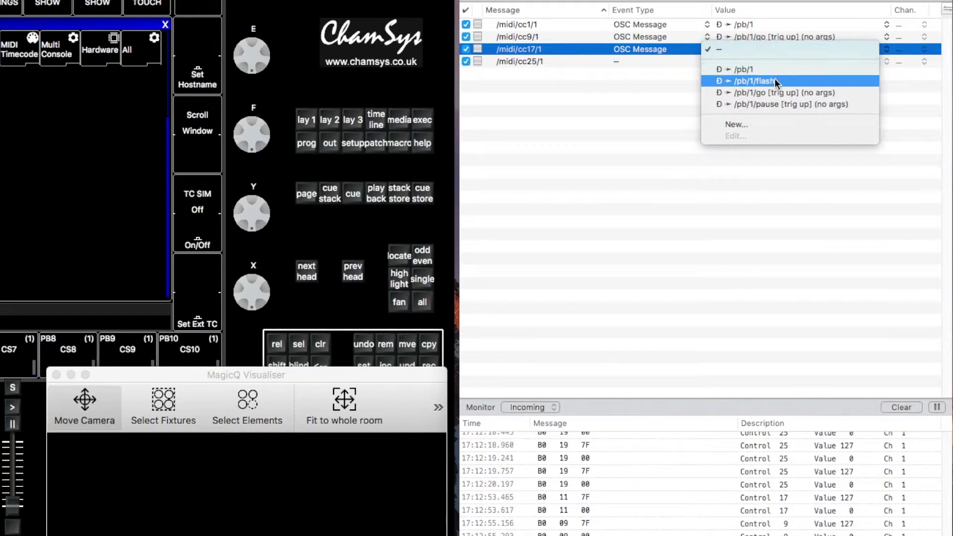
{"action": "left_click", "coordinate": [775, 103]}
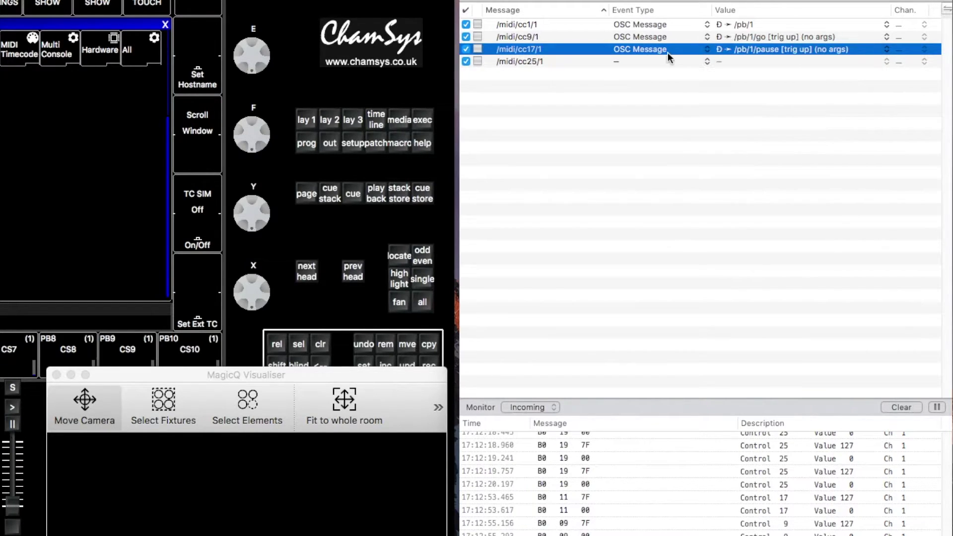
Set the /midi/cc25/1 message to an OSC Message with the value /pb/1/flash.
{"action": "left_click", "coordinate": [646, 61]}
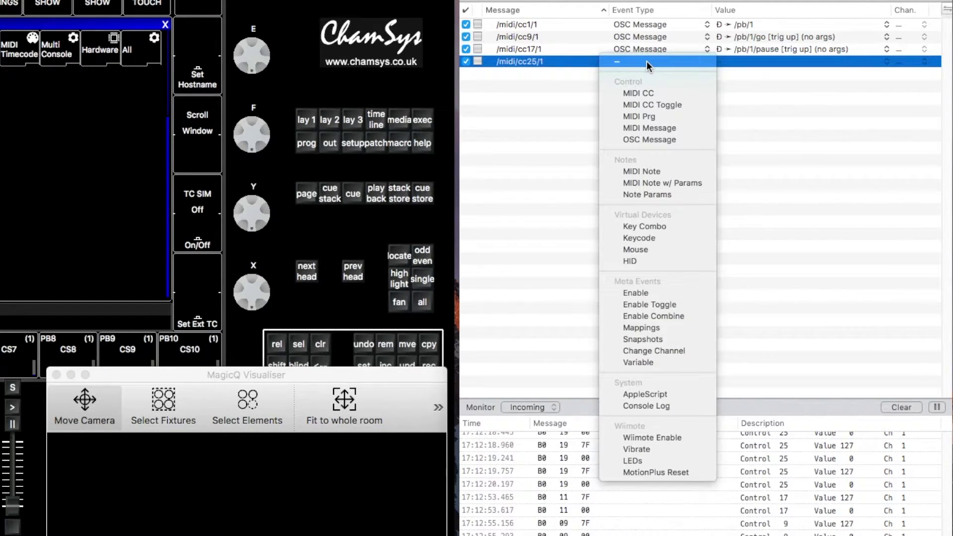
{"action": "left_click", "coordinate": [647, 140]}
{"action": "left_click", "coordinate": [754, 61]}
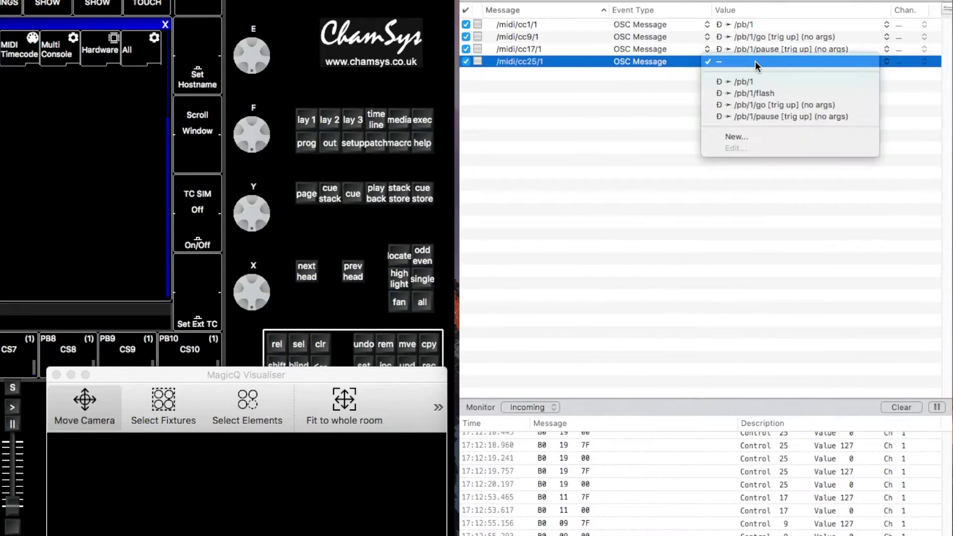
{"action": "left_click", "coordinate": [761, 92]}
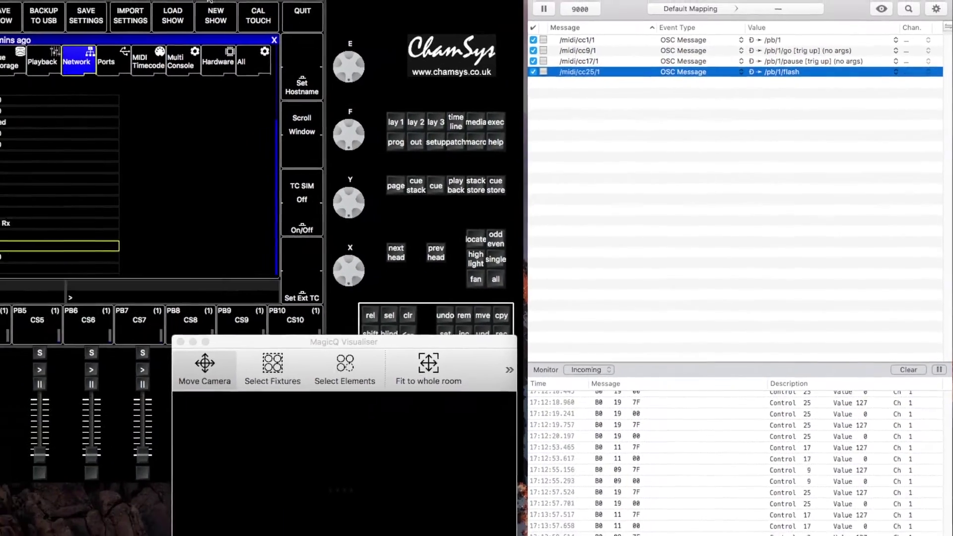
Switch to MagicQ, bring the Visualiser forward and open the Execute window.
{"action": "left_click", "coordinate": [88, 0]}
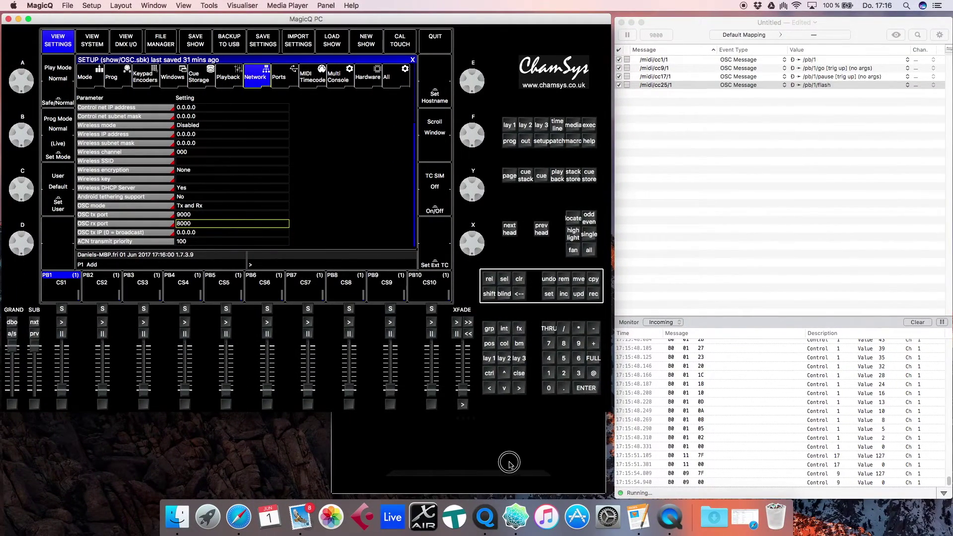
{"action": "left_click", "coordinate": [508, 462]}
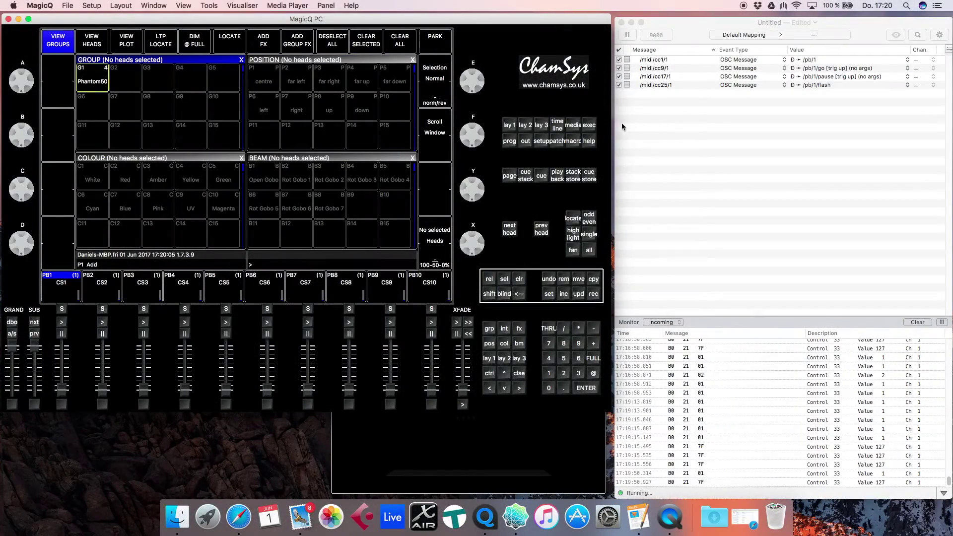
{"action": "left_click", "coordinate": [589, 129]}
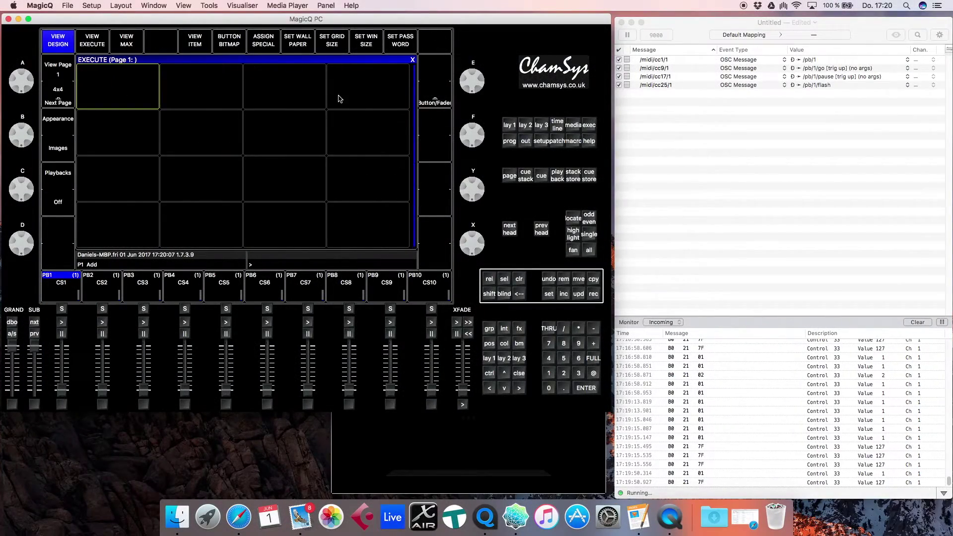
Assign an attribute encoder for Pan to the first Execute item.
{"action": "left_click", "coordinate": [270, 47]}
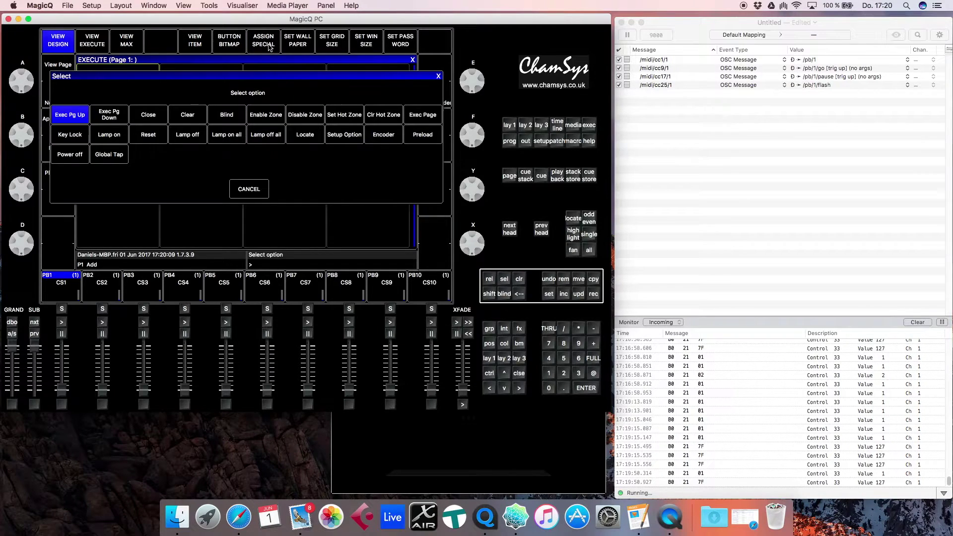
{"action": "left_click", "coordinate": [380, 136]}
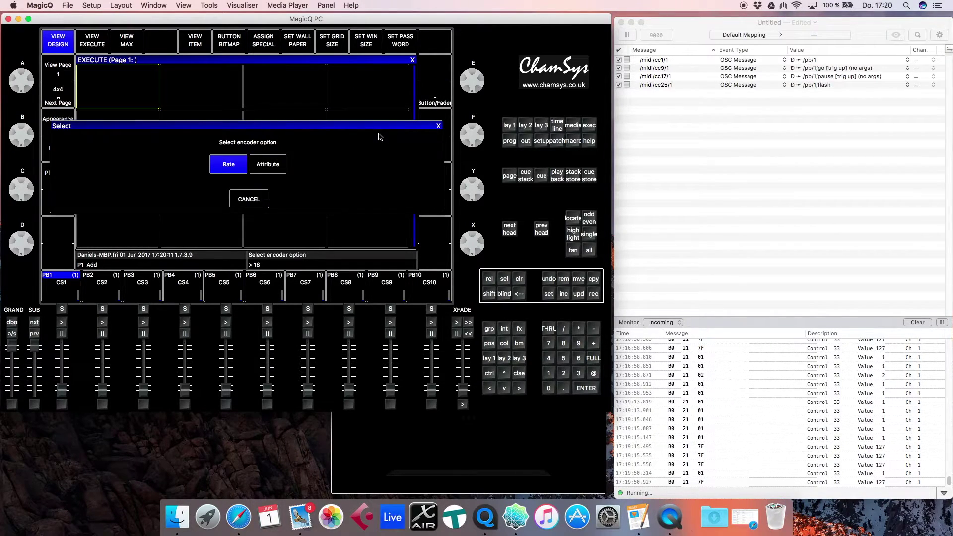
{"action": "left_click", "coordinate": [268, 167]}
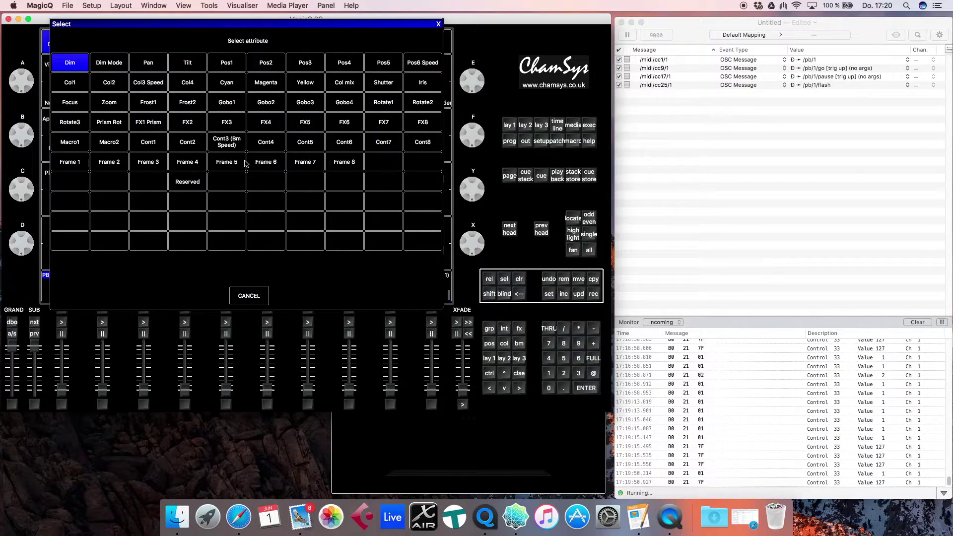
{"action": "left_click", "coordinate": [147, 63]}
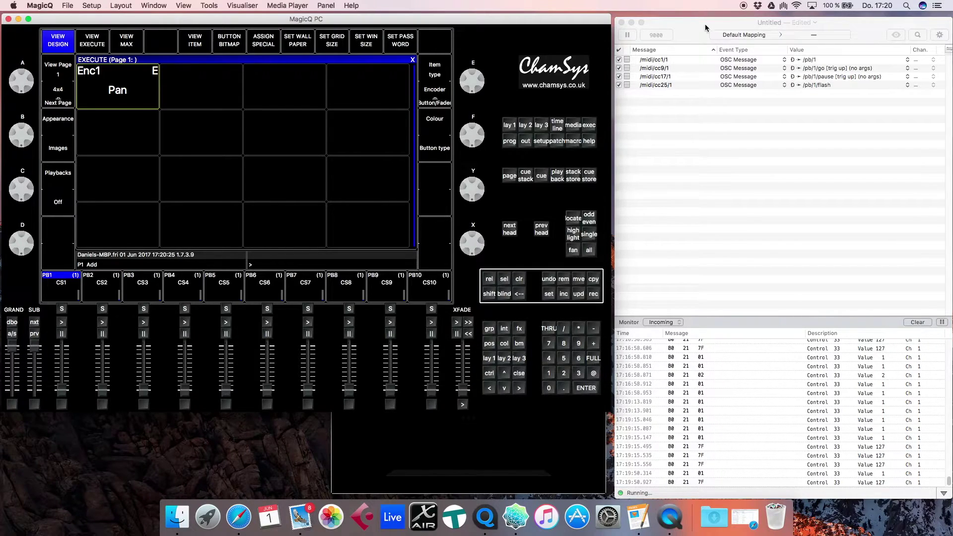
Switch to OSCulator and demux the /midi/cc33/1 message into its separate values.
{"action": "left_click", "coordinate": [688, 29]}
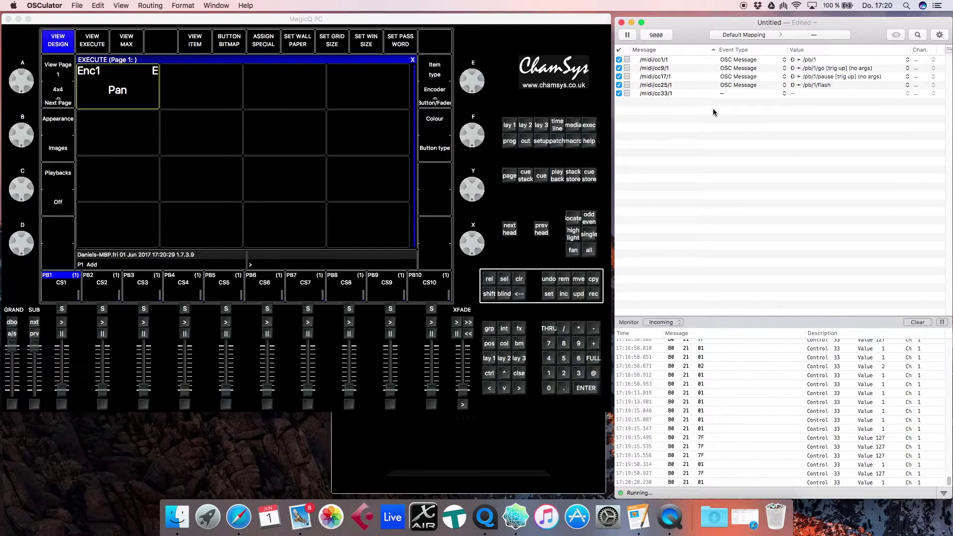
{"action": "left_click", "coordinate": [664, 95]}
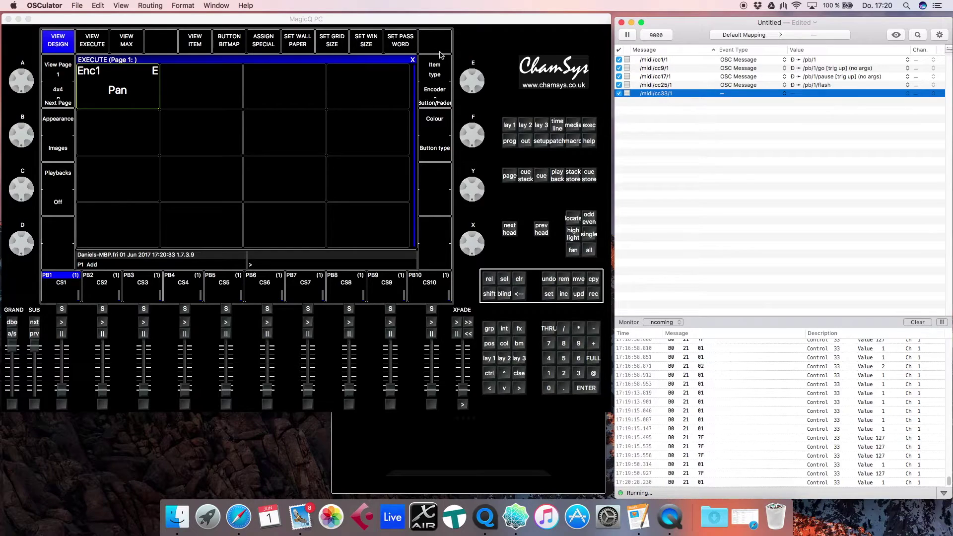
{"action": "left_click", "coordinate": [99, 6]}
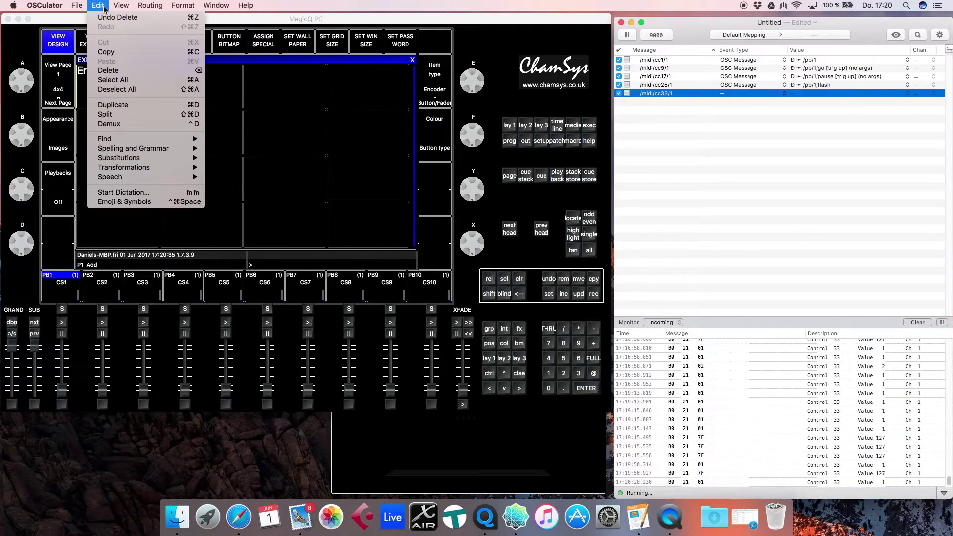
{"action": "left_click", "coordinate": [134, 127]}
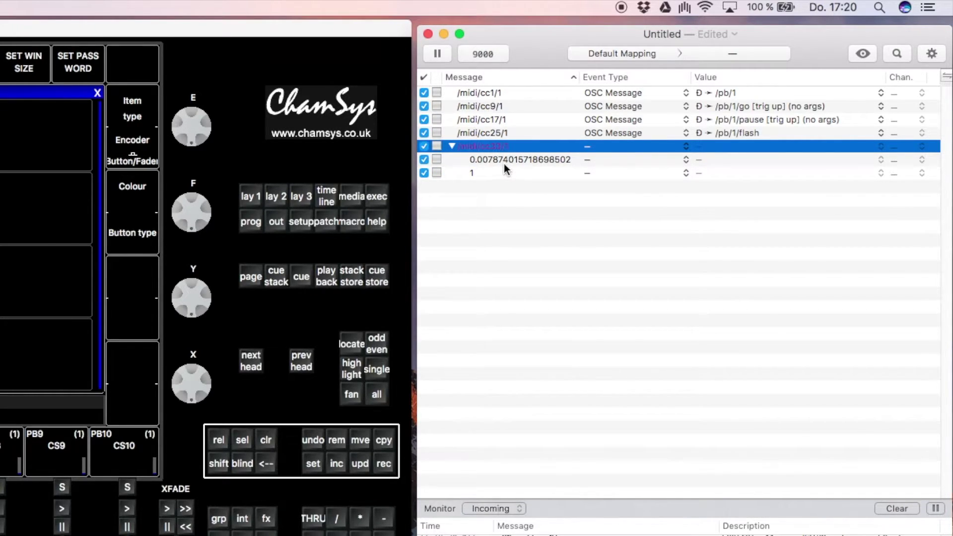
{"action": "left_click", "coordinate": [511, 227]}
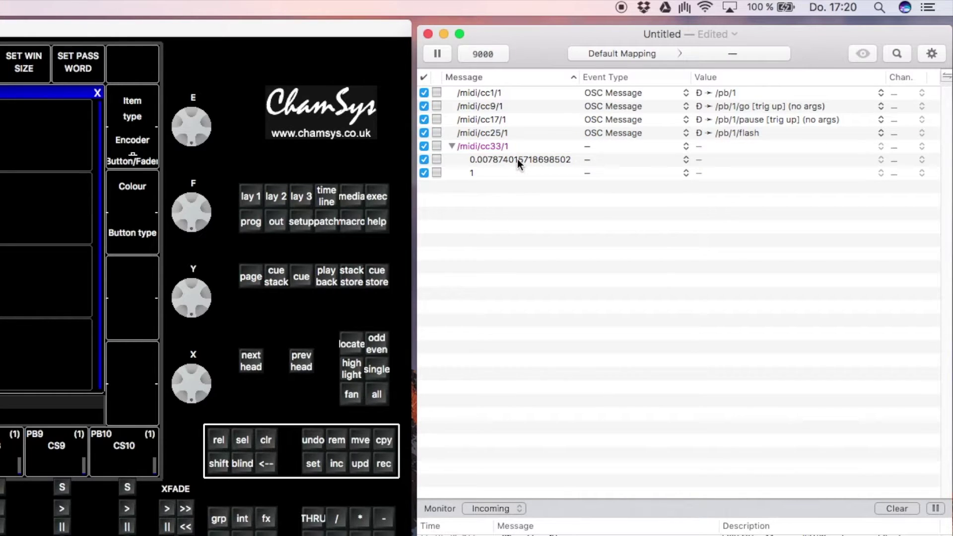
Add an OSC message routing in the parameters with the rewrite address /exec/1.
{"action": "left_click", "coordinate": [932, 53]}
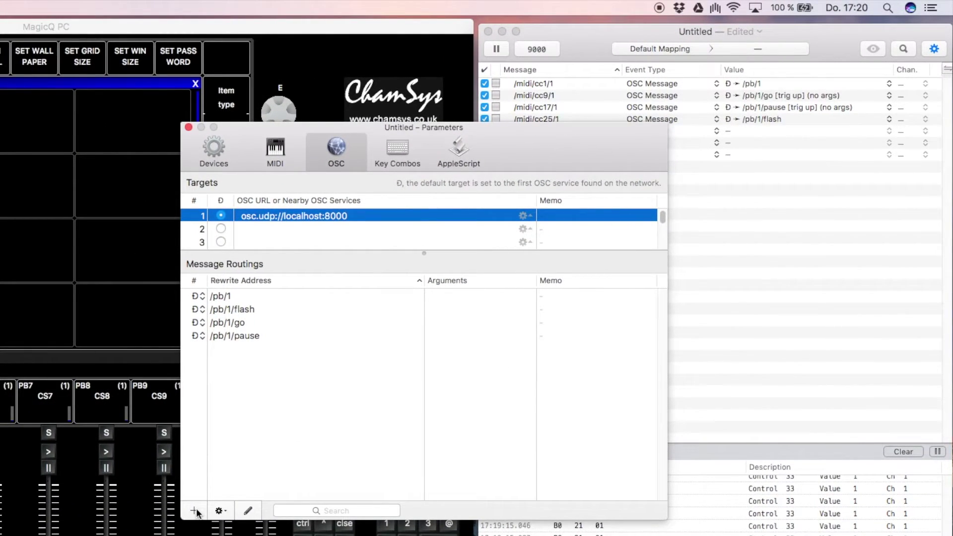
{"action": "left_click", "coordinate": [194, 510]}
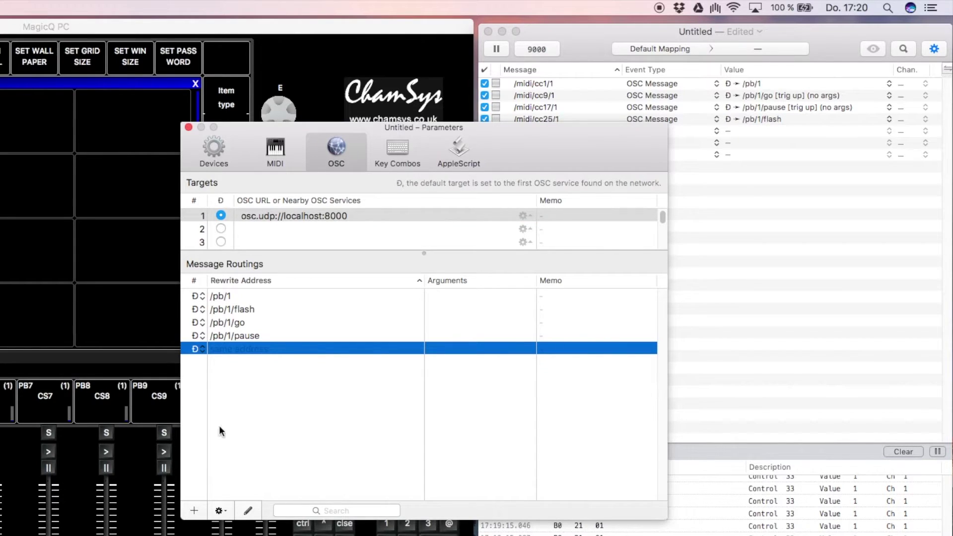
{"action": "double_click", "coordinate": [227, 348]}
{"action": "left_click", "coordinate": [663, 199]}
{"action": "type", "text": "/ece"}
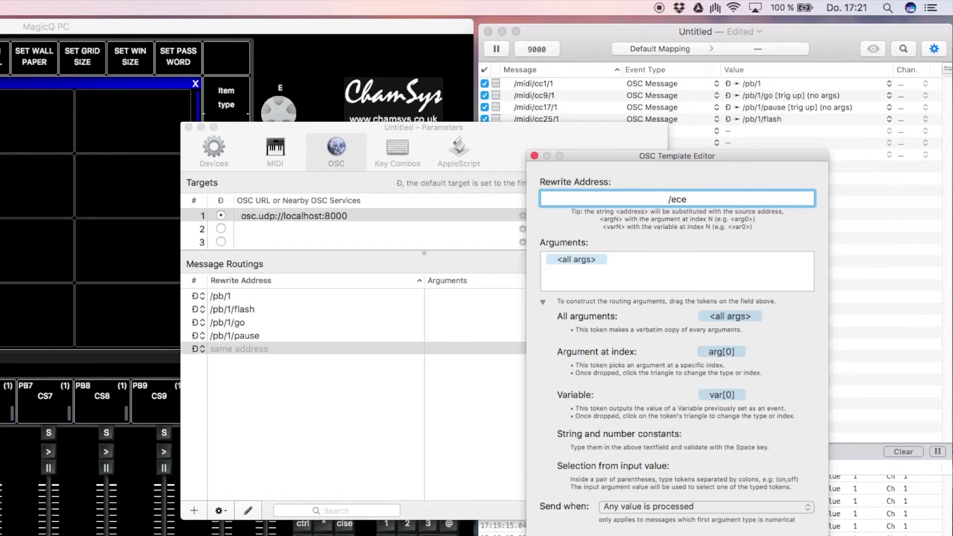
{"action": "key", "text": "BackSpace"}
{"action": "key", "text": "BackSpace"}
{"action": "key", "text": "BackSpace"}
{"action": "type", "text": "exec/1"}
{"action": "key", "text": "Return"}
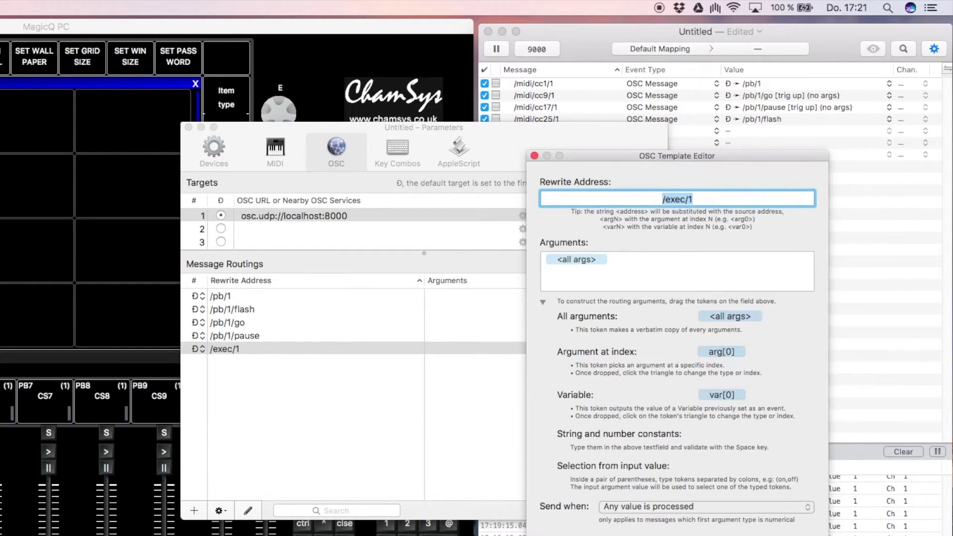
Replace the /exec/1 routing's arguments with the constant 1 and send it when the value increases.
{"action": "left_click", "coordinate": [592, 259]}
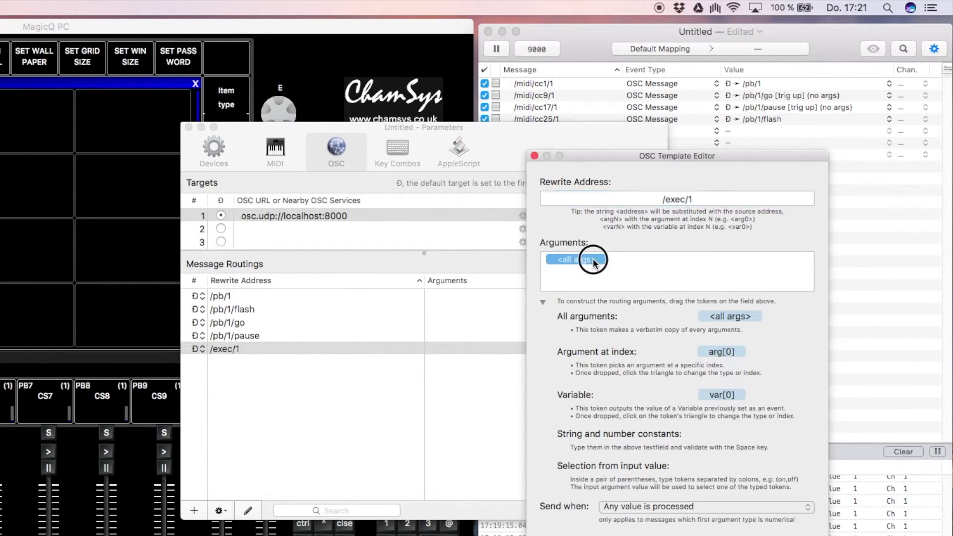
{"action": "key", "text": "BackSpace"}
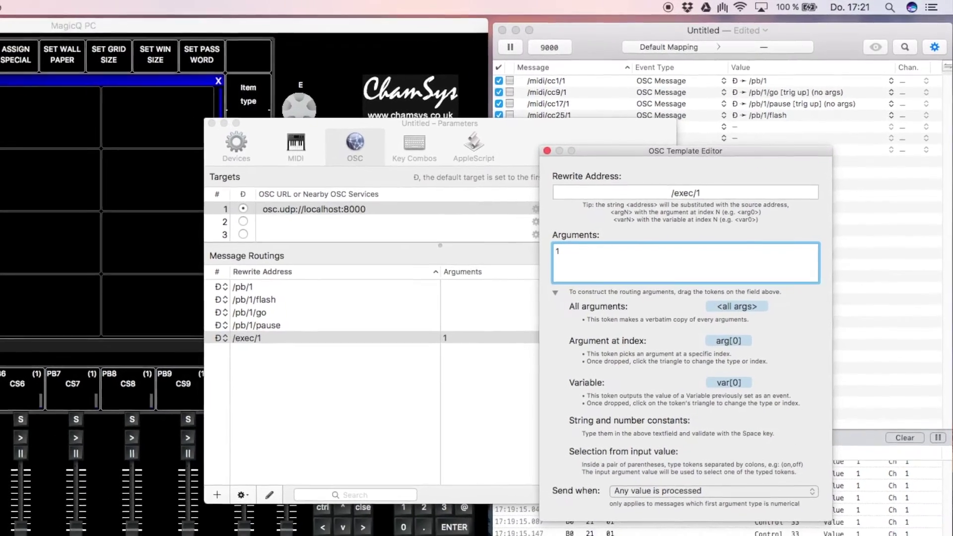
{"action": "type", "text": "1"}
{"action": "key", "text": "space"}
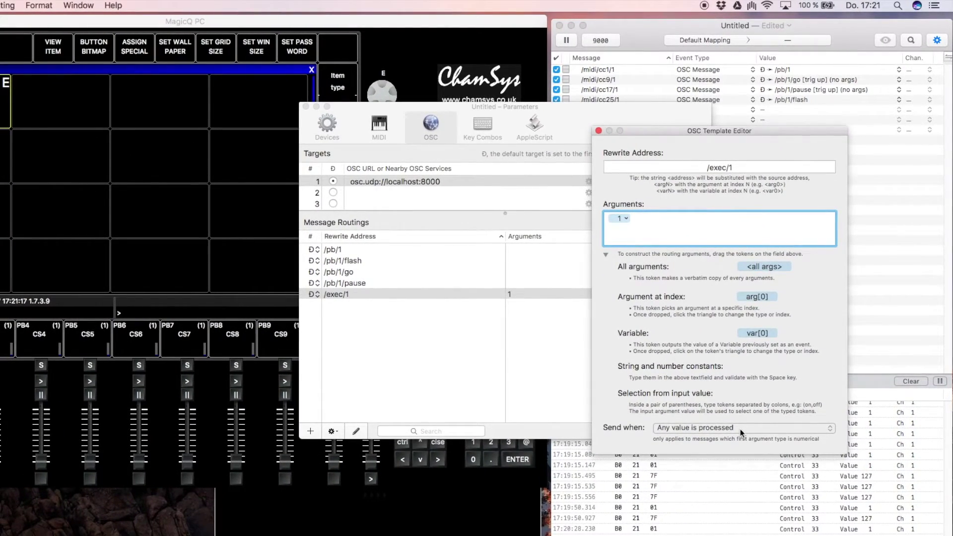
{"action": "left_click", "coordinate": [736, 434]}
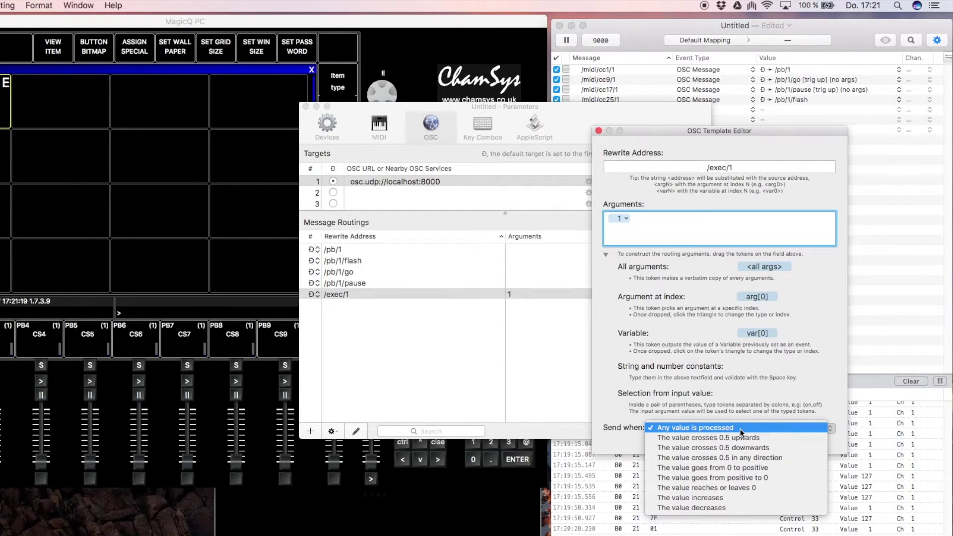
{"action": "left_click", "coordinate": [749, 498]}
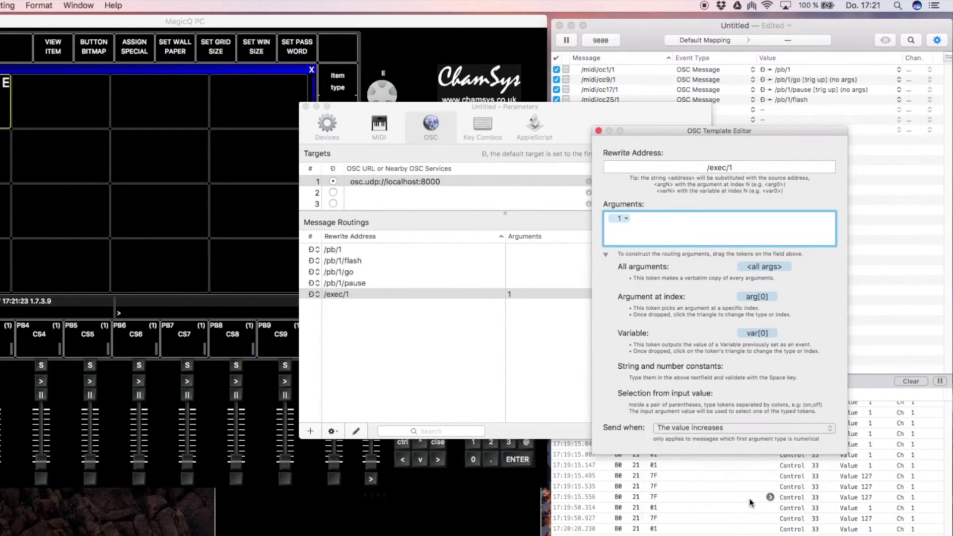
{"action": "left_click", "coordinate": [598, 131]}
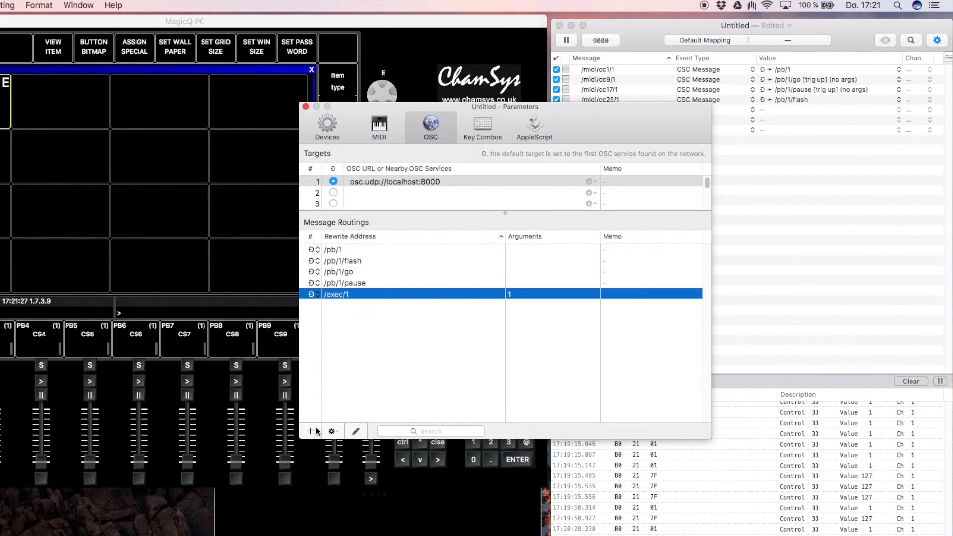
Add a second OSC message routing that also has the rewrite address /exec/1.
{"action": "left_click", "coordinate": [310, 432]}
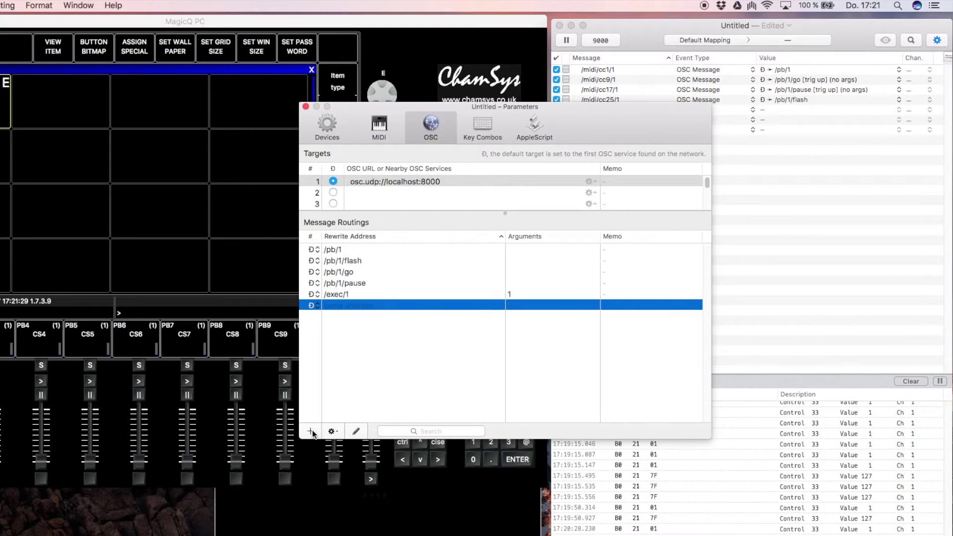
{"action": "double_click", "coordinate": [347, 304]}
{"action": "left_click", "coordinate": [682, 168]}
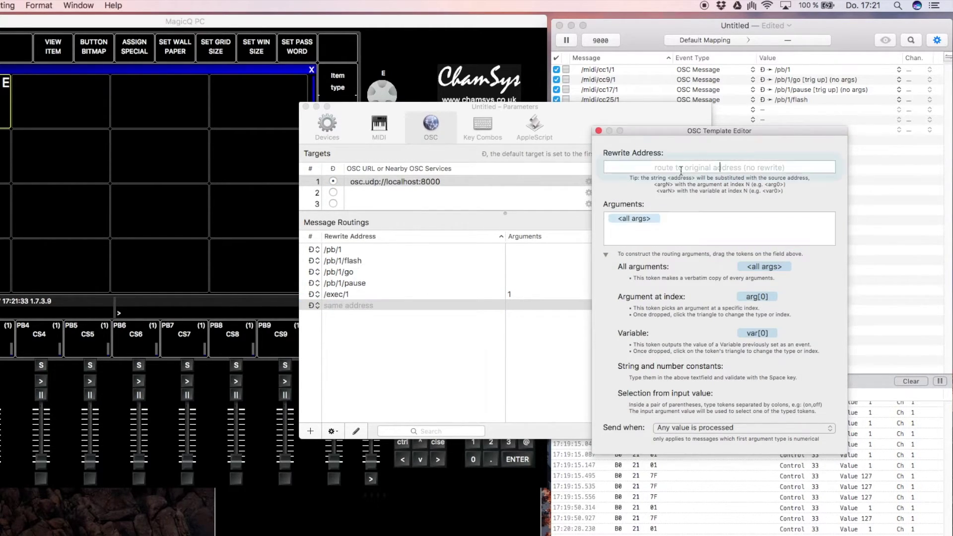
{"action": "type", "text": "/exec/1"}
{"action": "key", "text": "Return"}
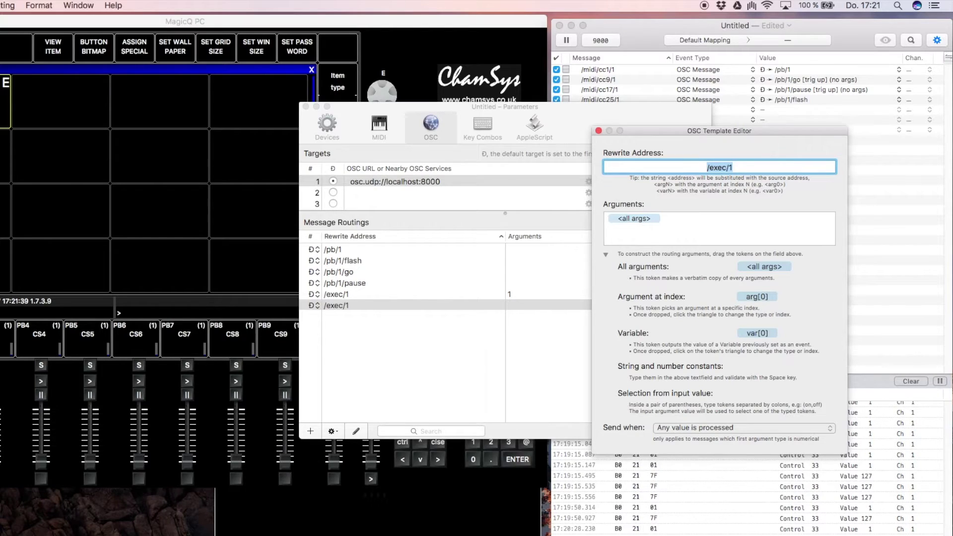
Give the second /exec/1 routing the constant argument 0, sent when the value decreases, and close the parameters.
{"action": "left_click", "coordinate": [644, 219]}
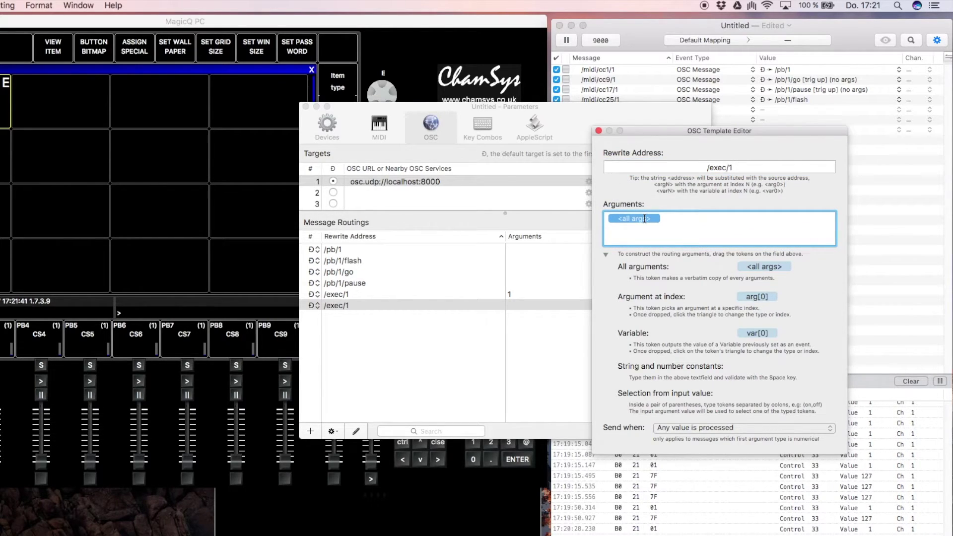
{"action": "key", "text": "BackSpace"}
{"action": "type", "text": "0"}
{"action": "key", "text": "space"}
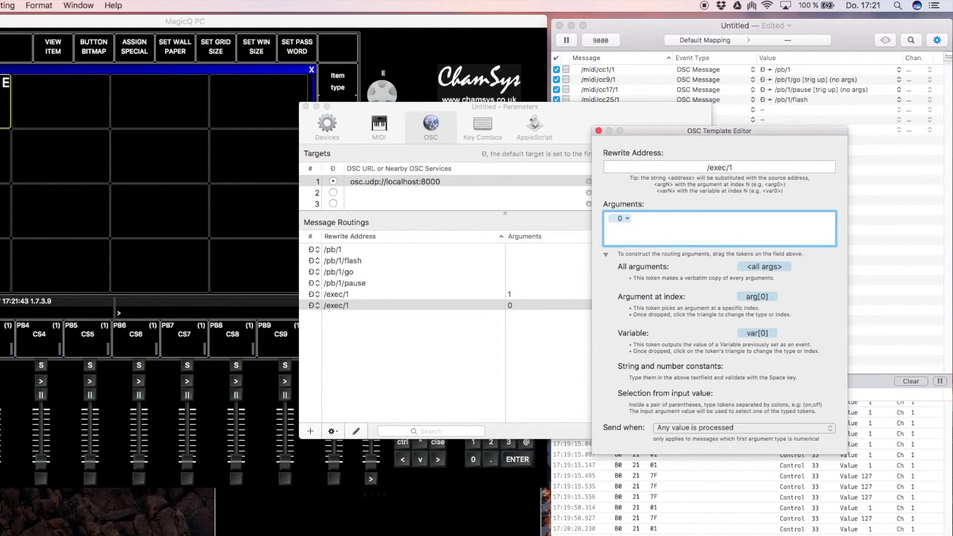
{"action": "left_click", "coordinate": [746, 431]}
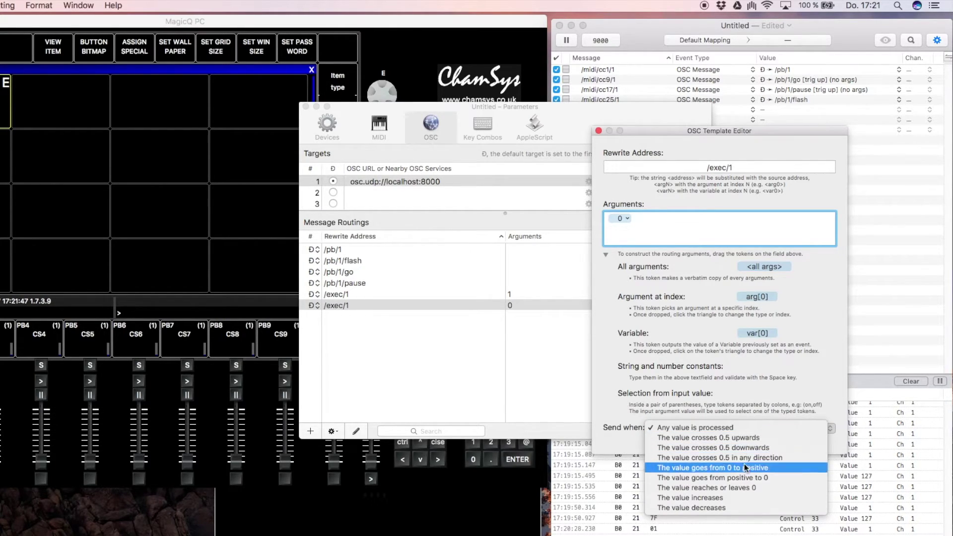
{"action": "left_click", "coordinate": [731, 505]}
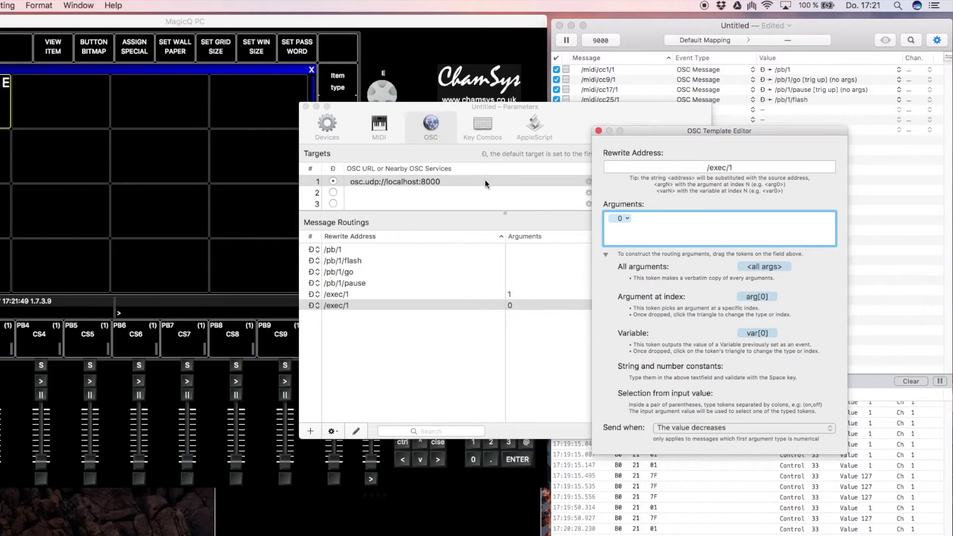
{"action": "left_click", "coordinate": [597, 131]}
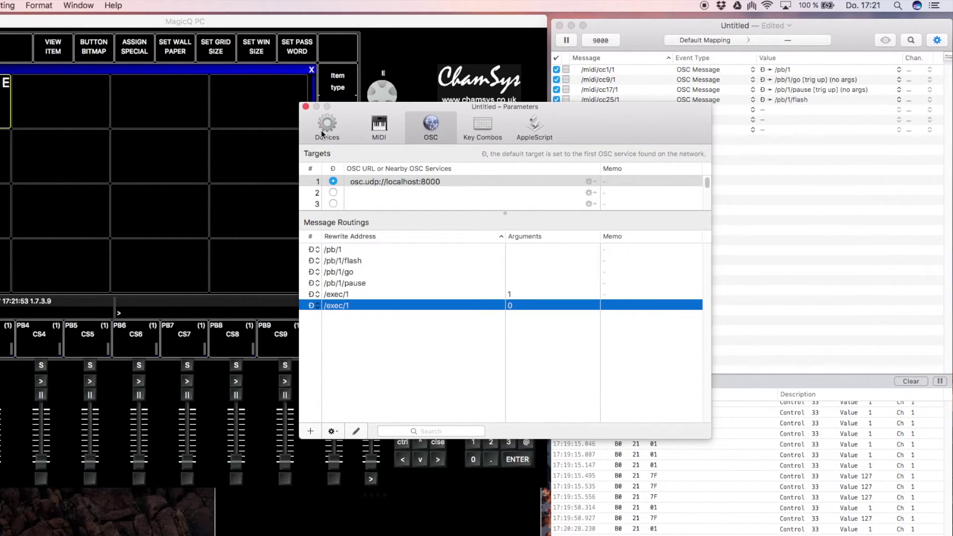
{"action": "left_click", "coordinate": [306, 107]}
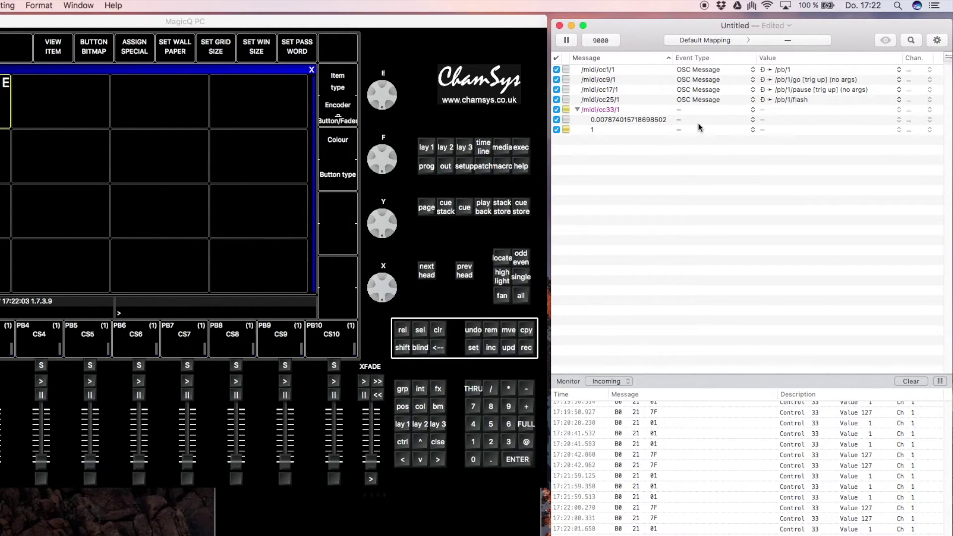
Set the 0.007874015718698502 entry under /midi/cc33/1 to an OSC Message with the value /exec/1 [dec] : 0.
{"action": "left_click", "coordinate": [699, 120]}
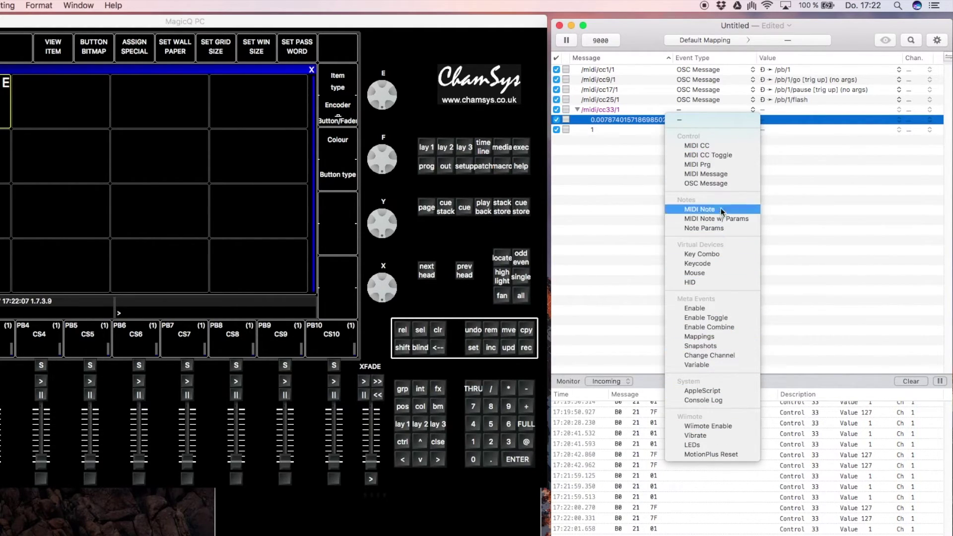
{"action": "left_click", "coordinate": [719, 183]}
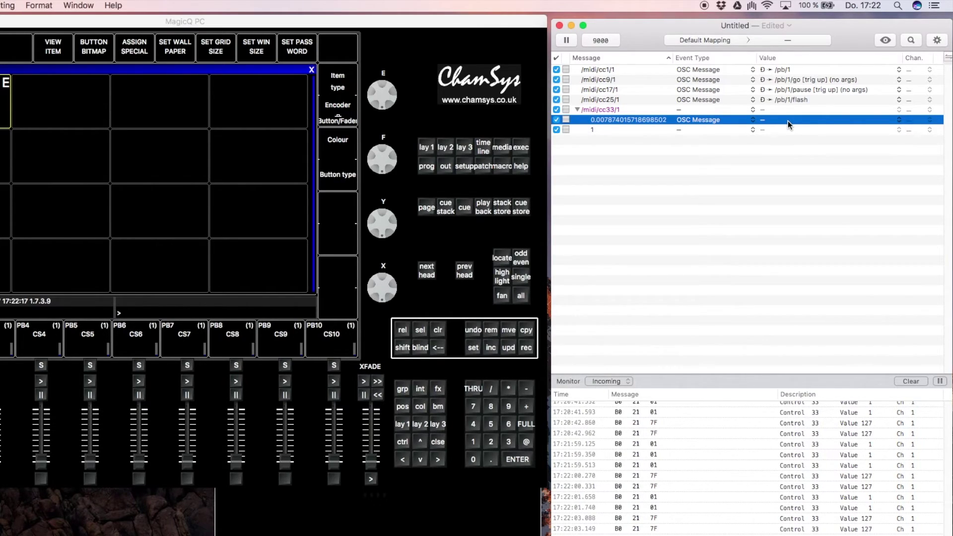
{"action": "left_click", "coordinate": [787, 121]}
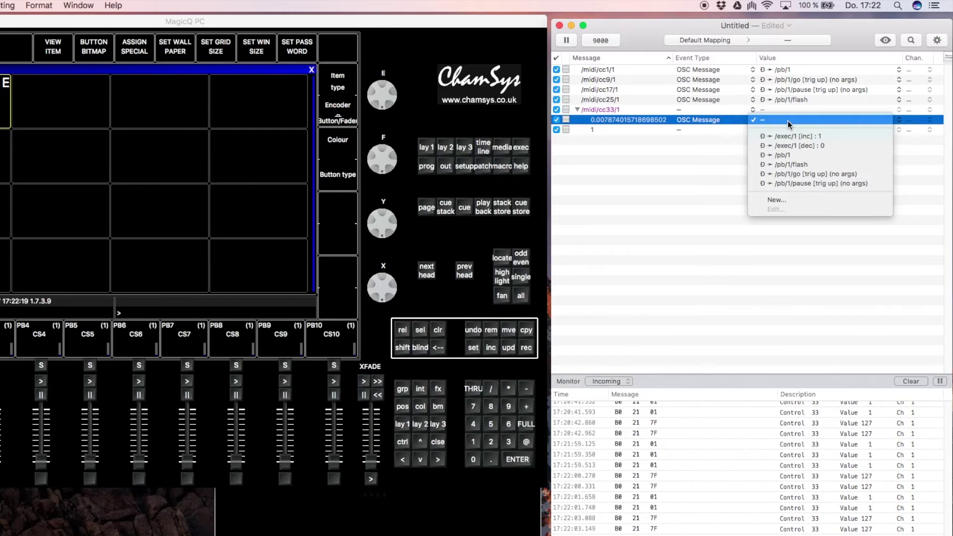
{"action": "left_click", "coordinate": [794, 146]}
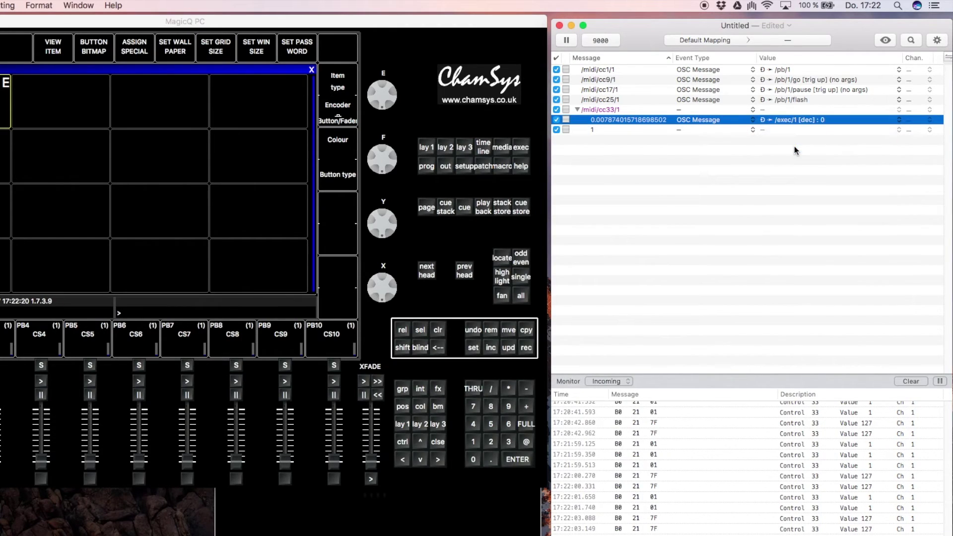
Set the entry 1 under /midi/cc33/1 to an OSC Message with the value /exec/1 [inc] : 1.
{"action": "left_click", "coordinate": [698, 130]}
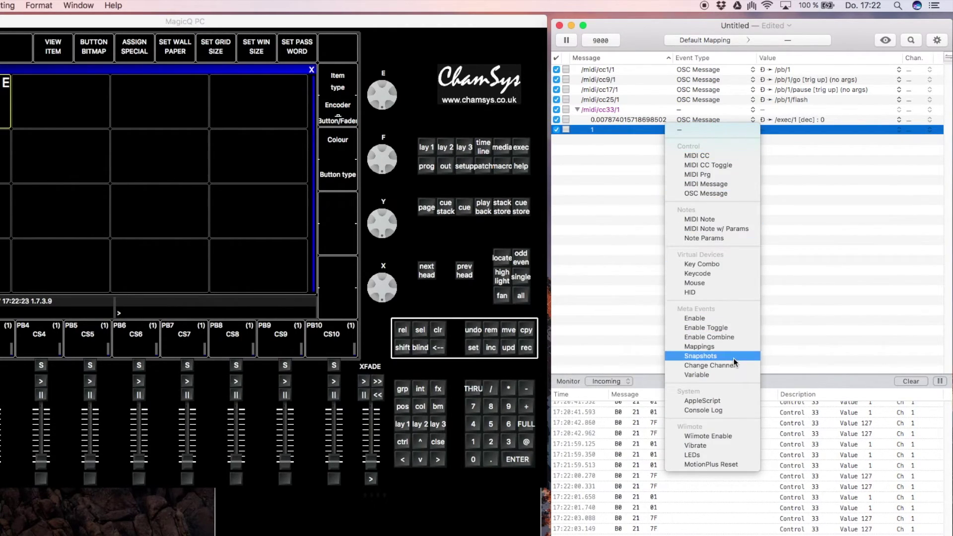
{"action": "left_click", "coordinate": [716, 194]}
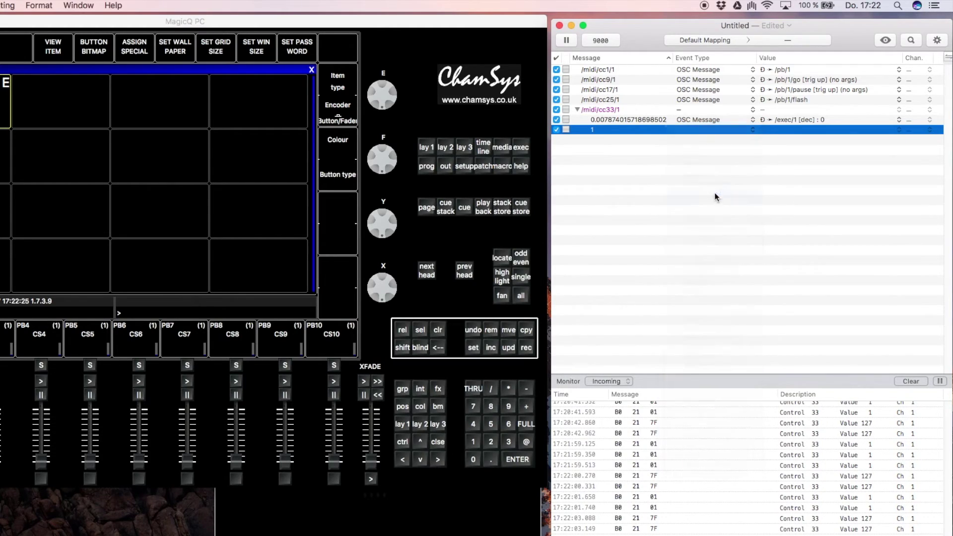
{"action": "left_click", "coordinate": [786, 131]}
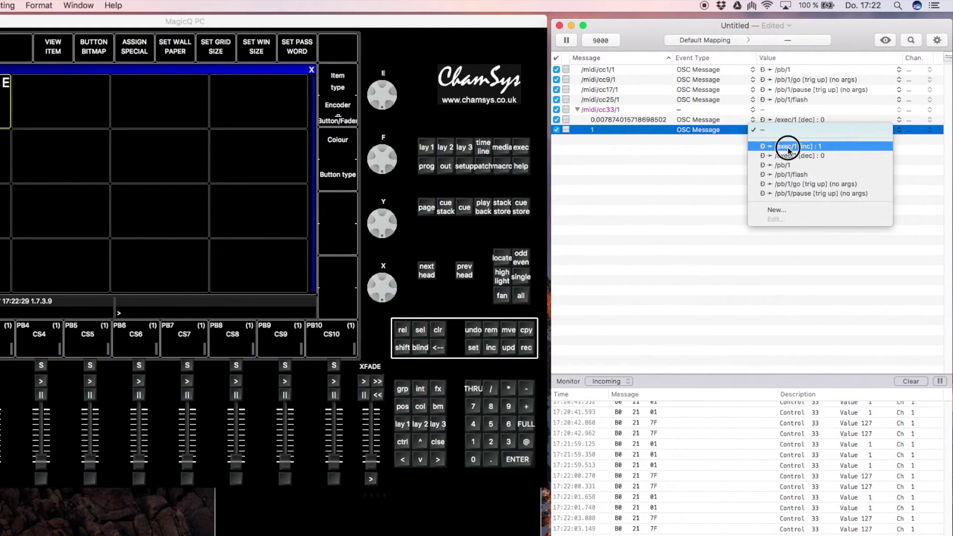
{"action": "left_click", "coordinate": [790, 146]}
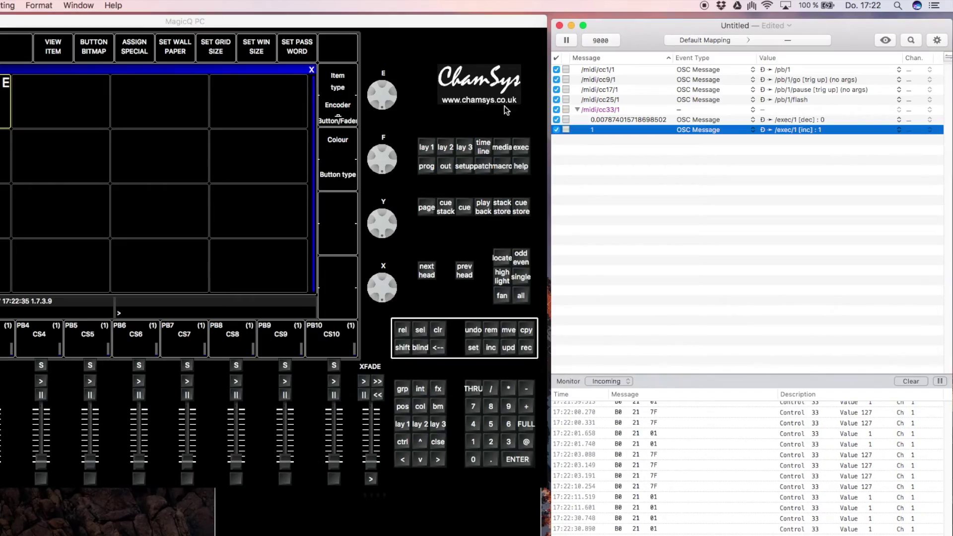
Switch to MagicQ with its Visualiser and layout 1 showing, locate the Phantom50 group's heads and apply the far up position.
{"action": "left_click", "coordinate": [437, 67]}
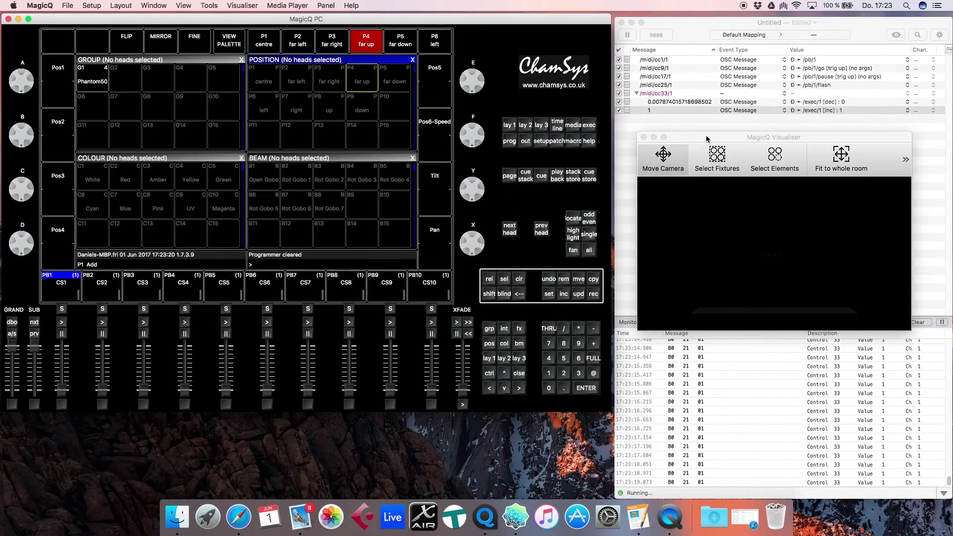
{"action": "left_click", "coordinate": [707, 139]}
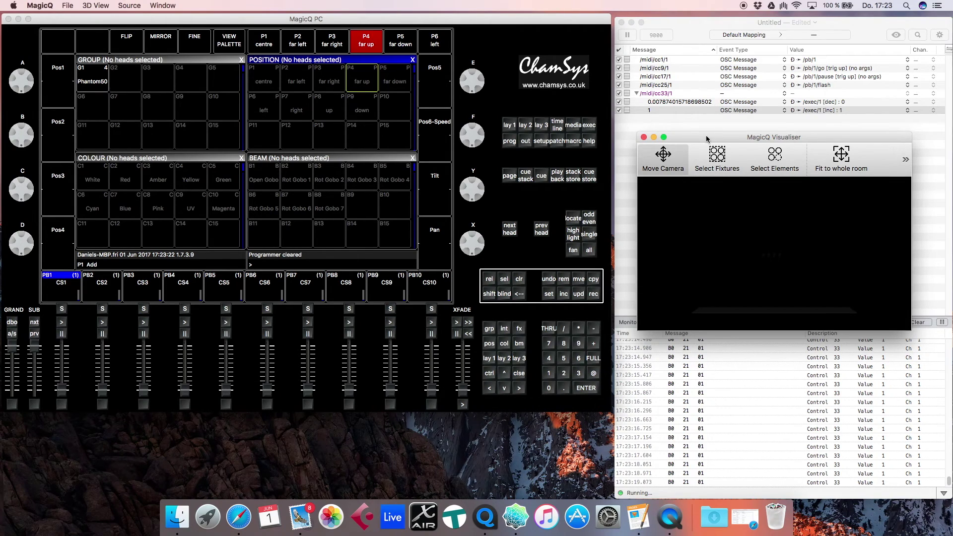
{"action": "left_click", "coordinate": [513, 129]}
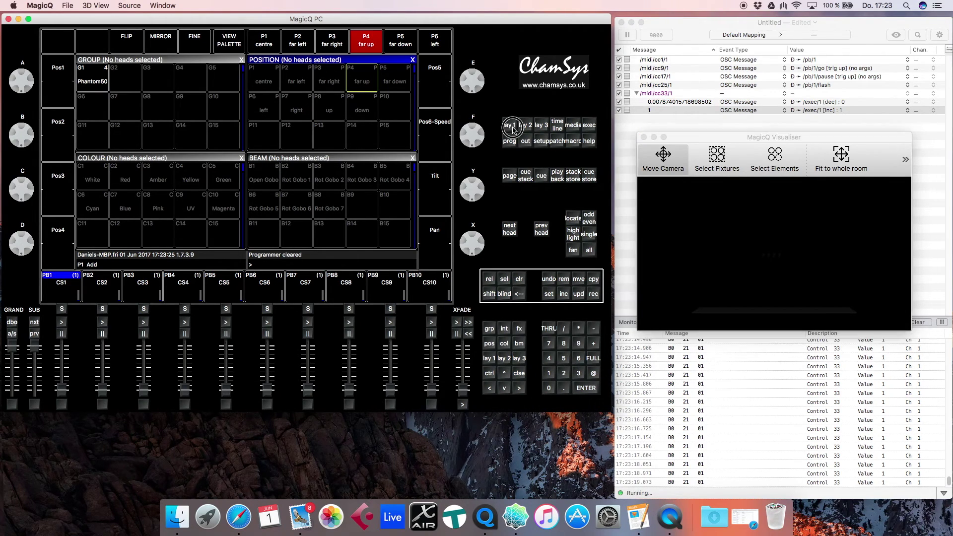
{"action": "left_click", "coordinate": [98, 83]}
{"action": "left_click", "coordinate": [230, 50]}
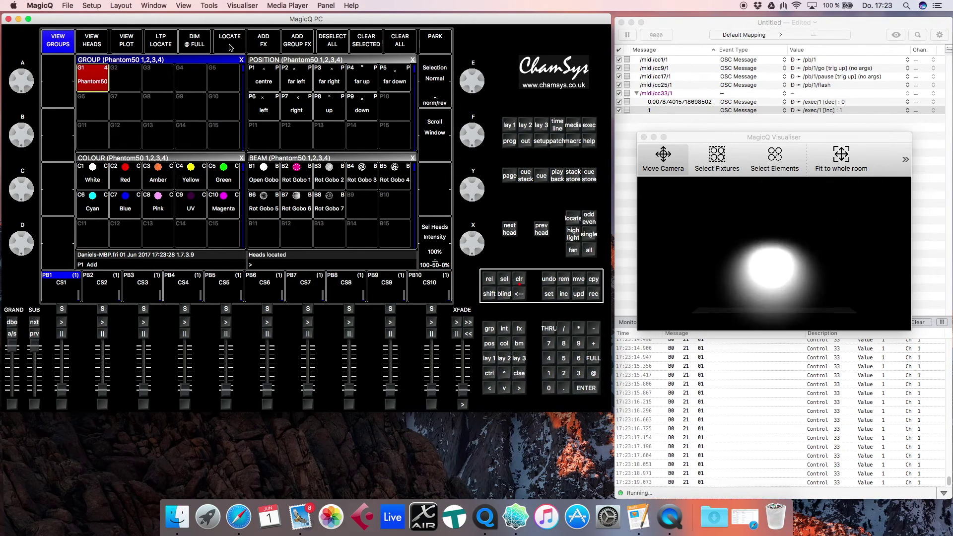
{"action": "left_click", "coordinate": [368, 87]}
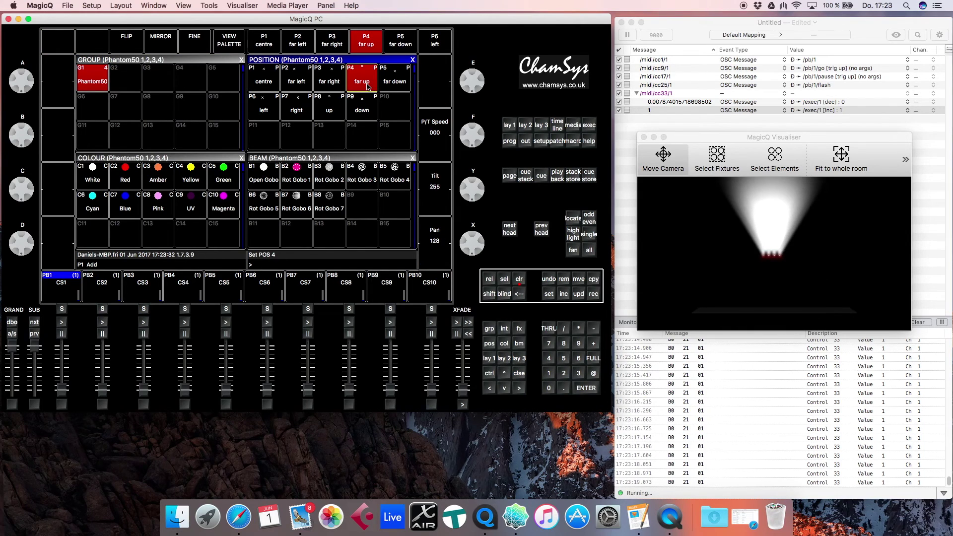